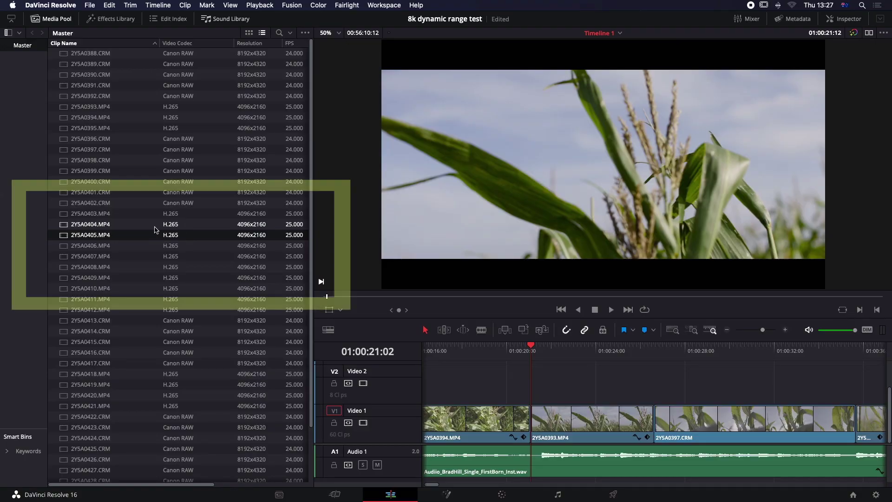
# Show the metadata for 2Y5A0394.MP4, then test-play the timeline from 01:00:16:18
pyautogui.moveTo(186, 484); pyautogui.dragTo(272, 484)
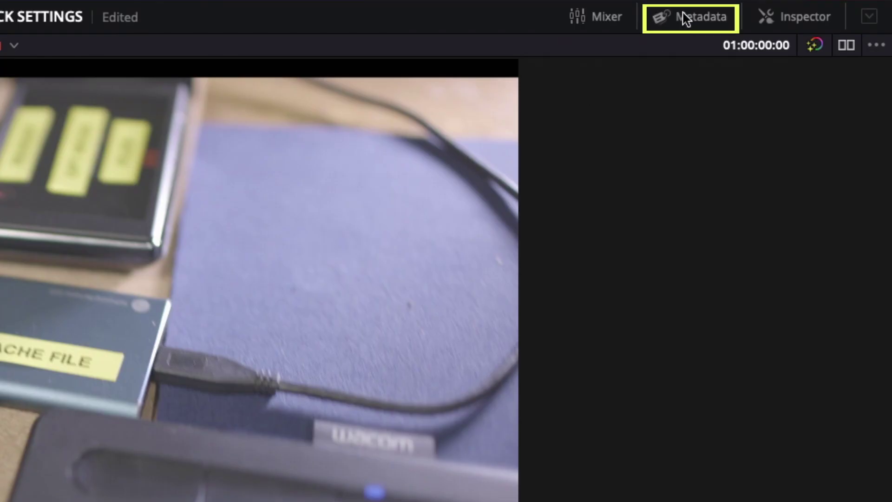
pyautogui.click(686, 18)
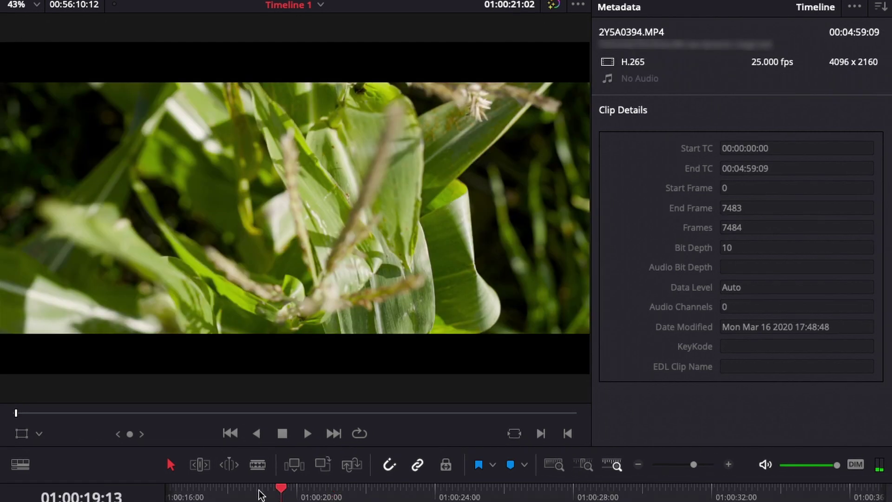
pyautogui.moveTo(278, 488); pyautogui.dragTo(185, 495)
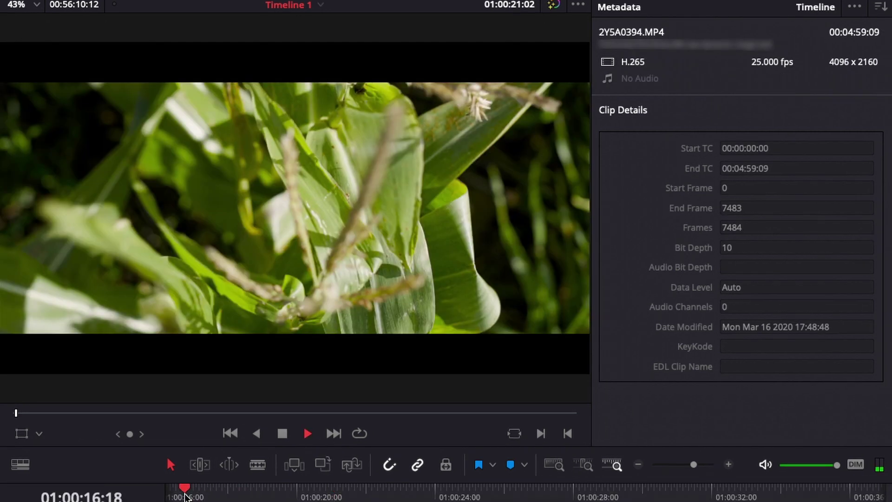
pyautogui.press('space')
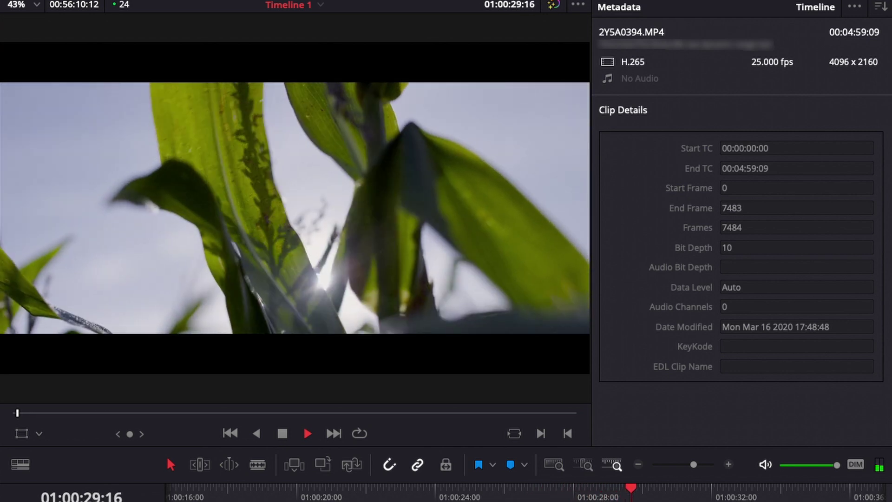
pyautogui.press('space')
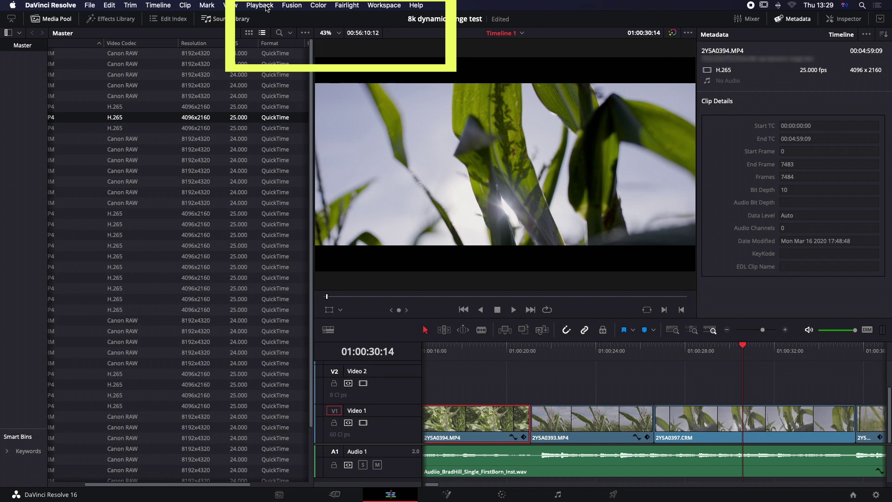
# Set Playback proxy mode to Quarter Resolution
pyautogui.click(266, 7)
pyautogui.moveTo(276, 43)
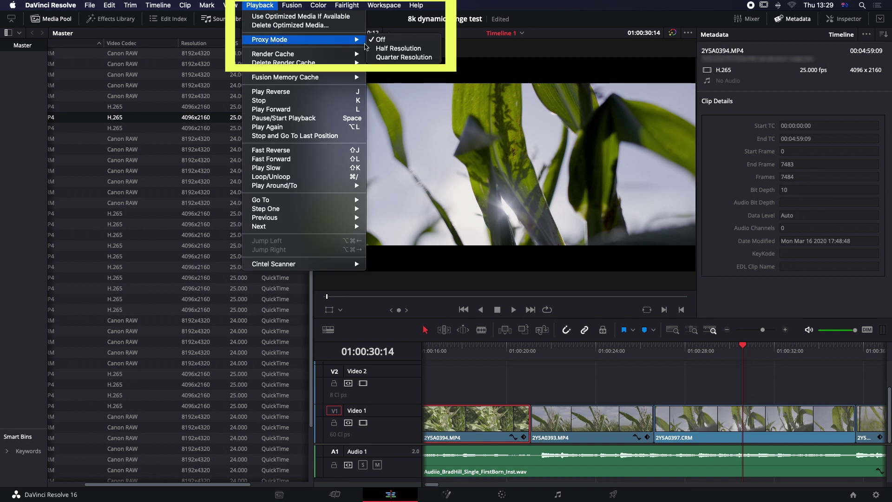
pyautogui.click(395, 54)
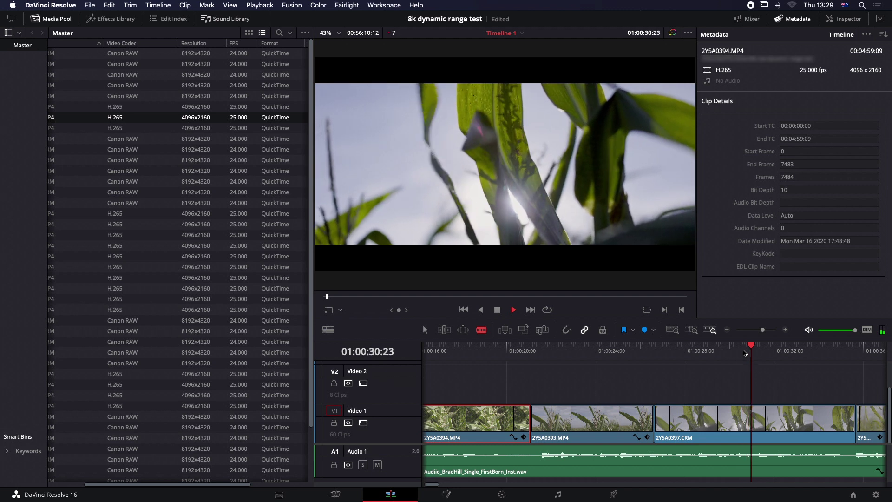
# Test-play the timeline from 01:00:21:22, then return to 01:00:22:13
pyautogui.click(597, 351)
pyautogui.click(551, 355)
pyautogui.press('space')
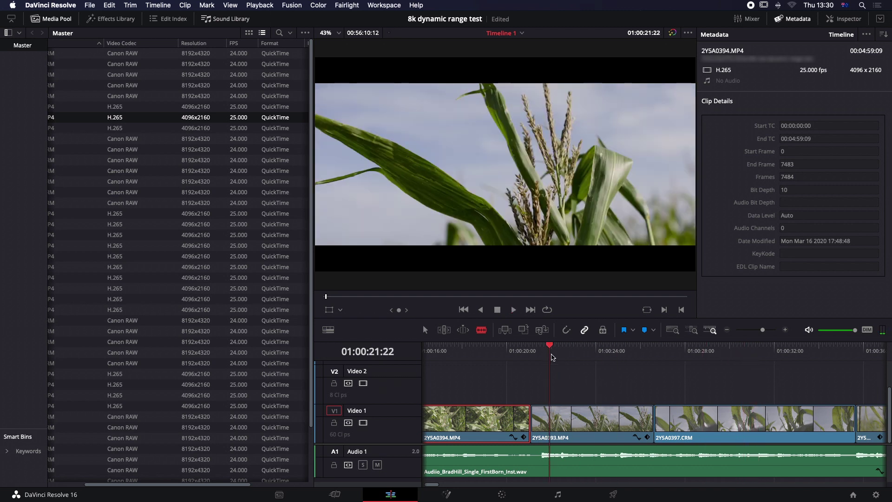
pyautogui.press('space')
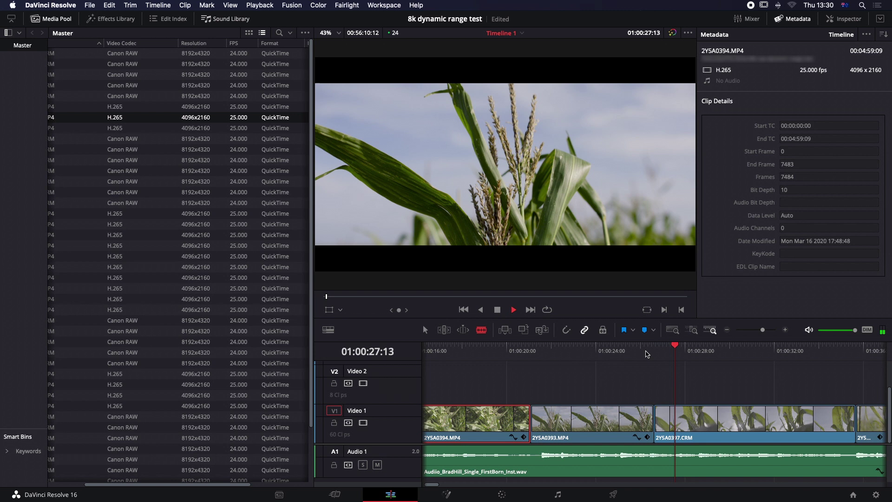
pyautogui.moveTo(646, 354); pyautogui.dragTo(564, 354)
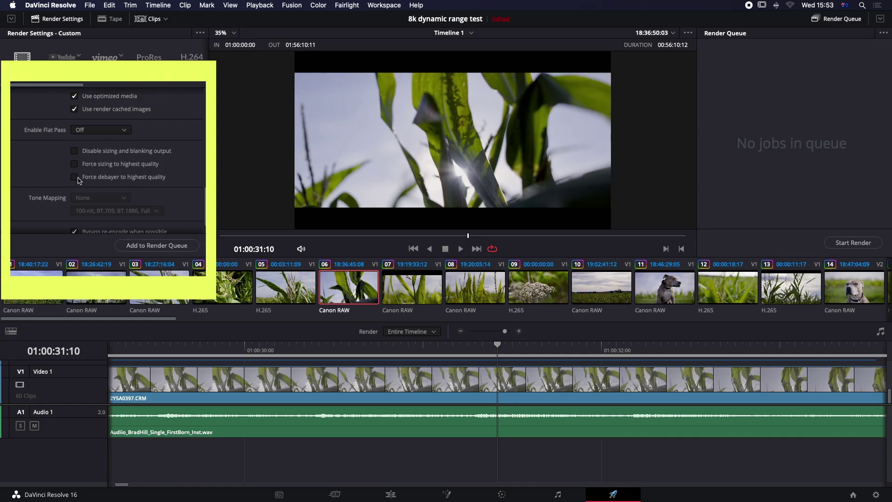
# Add Timeline 1 to the render queue as test render.mov and start rendering
pyautogui.click(157, 246)
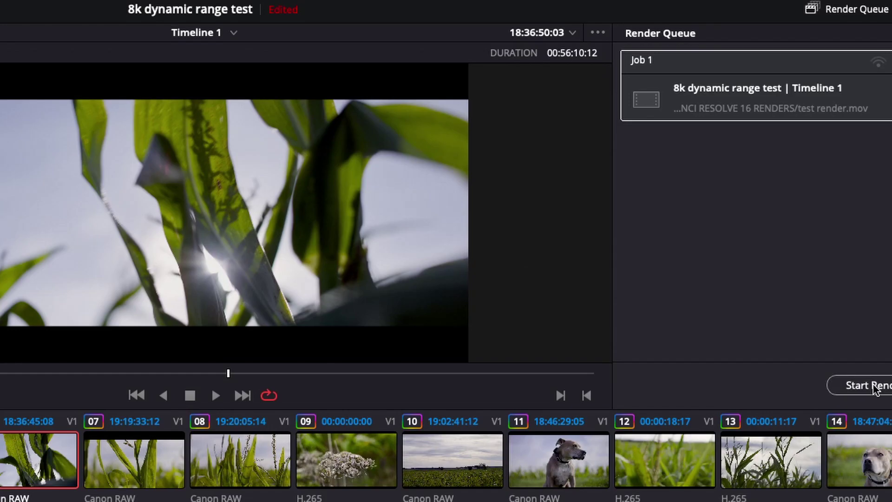
pyautogui.click(854, 242)
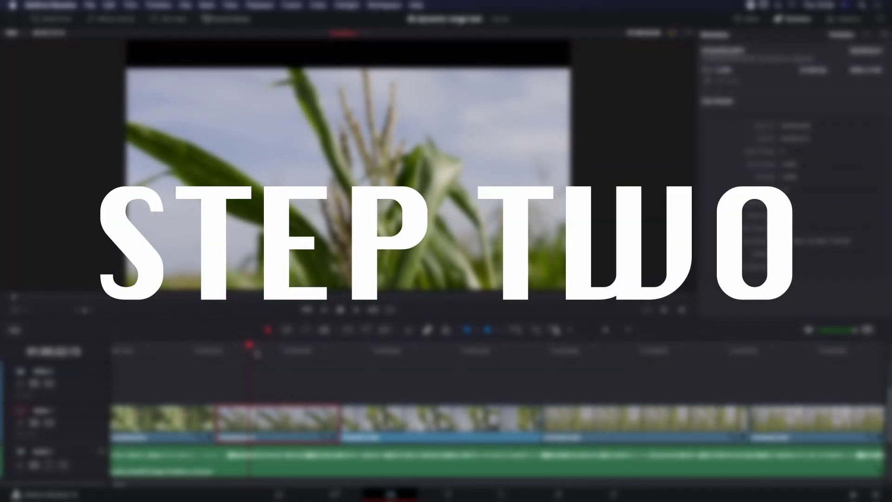
# Set the render cache to Smart and play the timeline from about 01:00:22:22
pyautogui.click(257, 5)
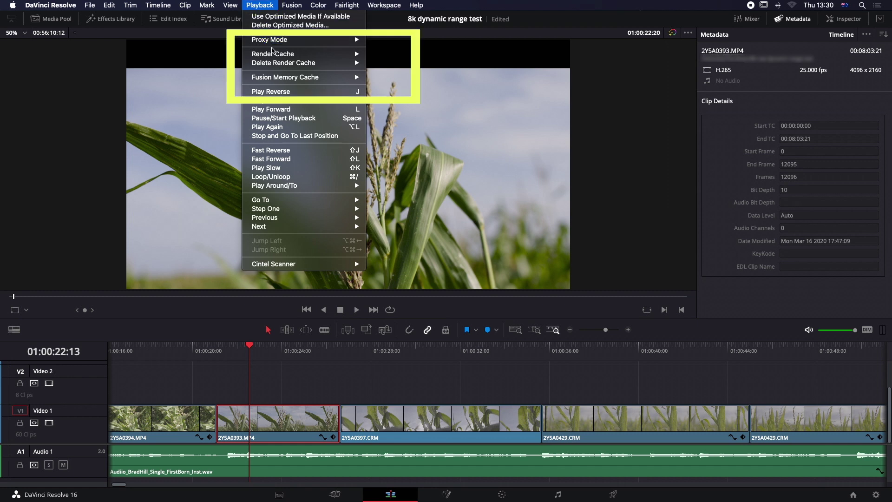
pyautogui.moveTo(274, 56)
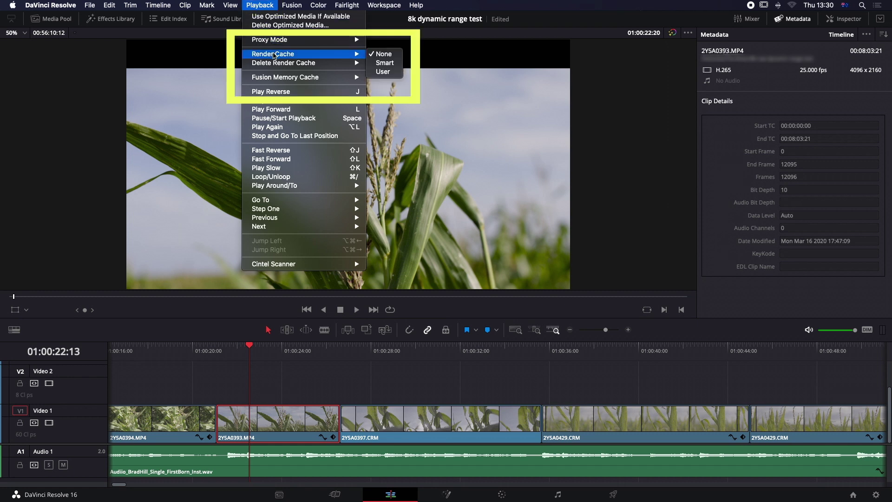
pyautogui.click(393, 68)
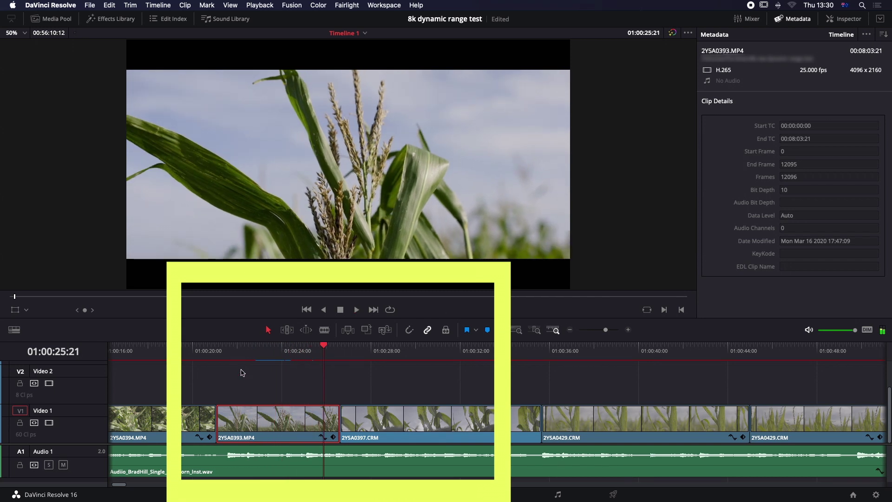
pyautogui.click(262, 350)
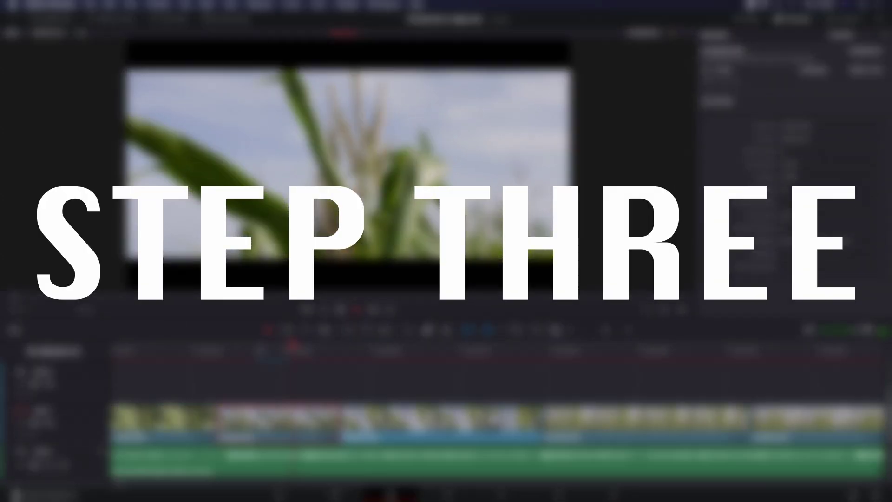
# Stop playback and set Optimized Media and Render Cache formats to ProRes 422 LT in Project Settings
pyautogui.press('space')
pyautogui.click(876, 495)
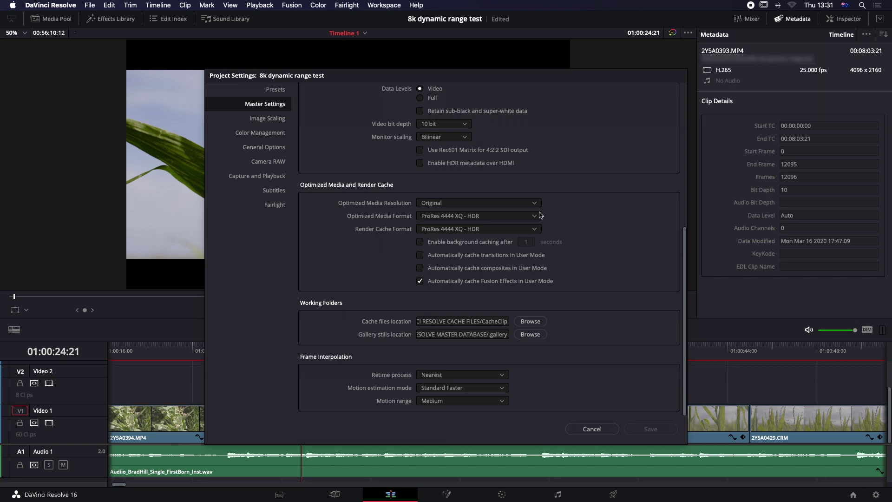
pyautogui.scroll(10, 550, 136)
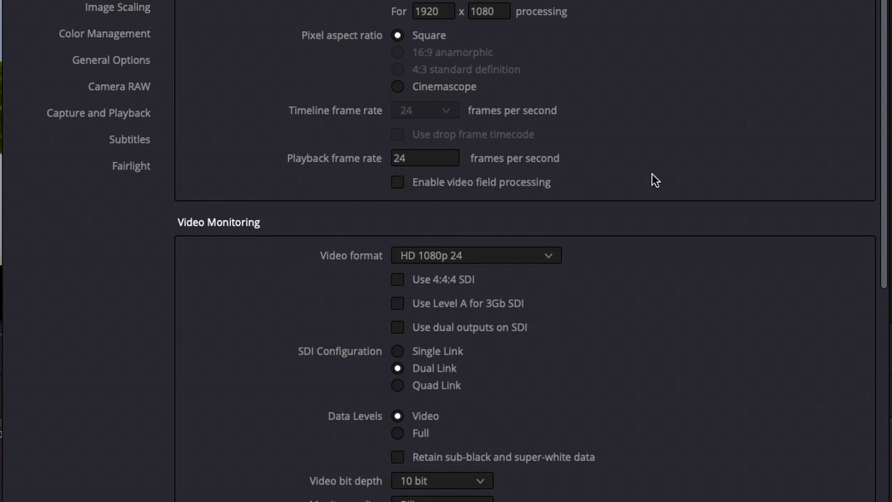
pyautogui.scroll(-8, 651, 181)
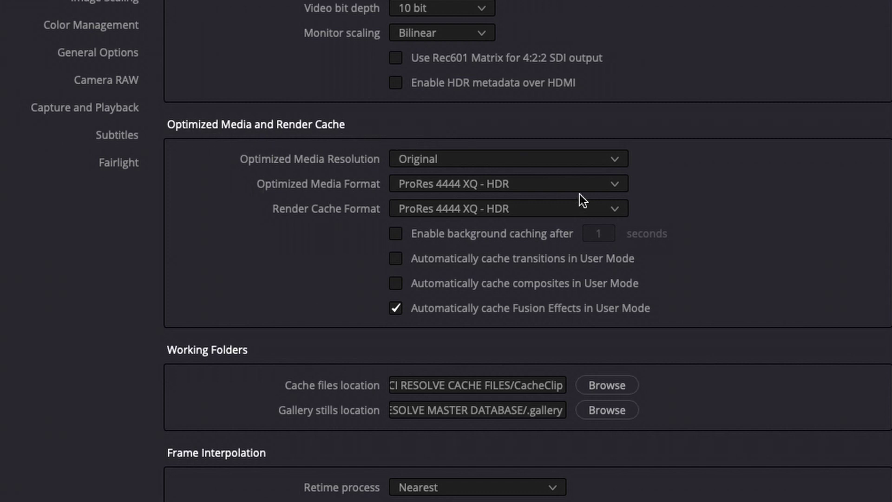
pyautogui.click(614, 184)
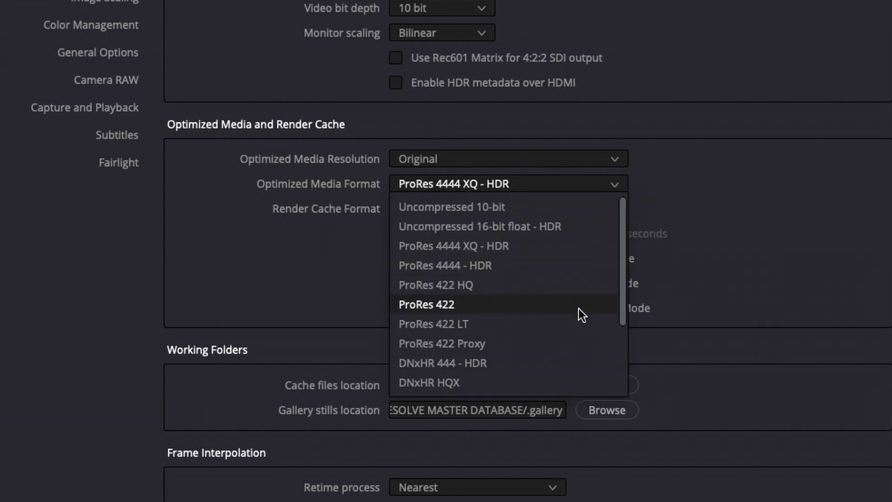
pyautogui.click(575, 321)
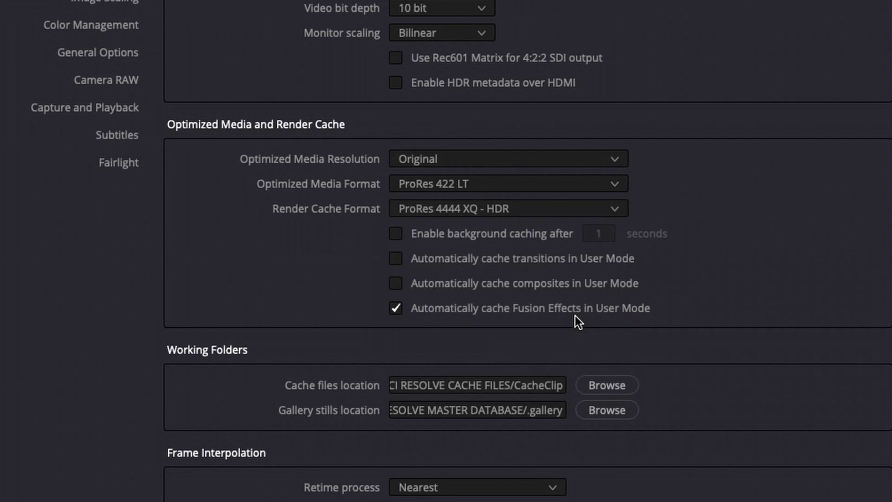
pyautogui.click(615, 209)
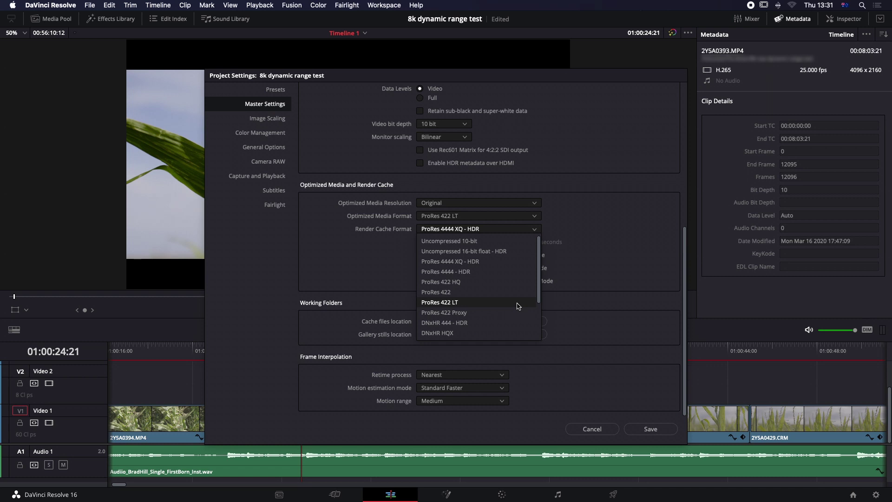
pyautogui.click(518, 305)
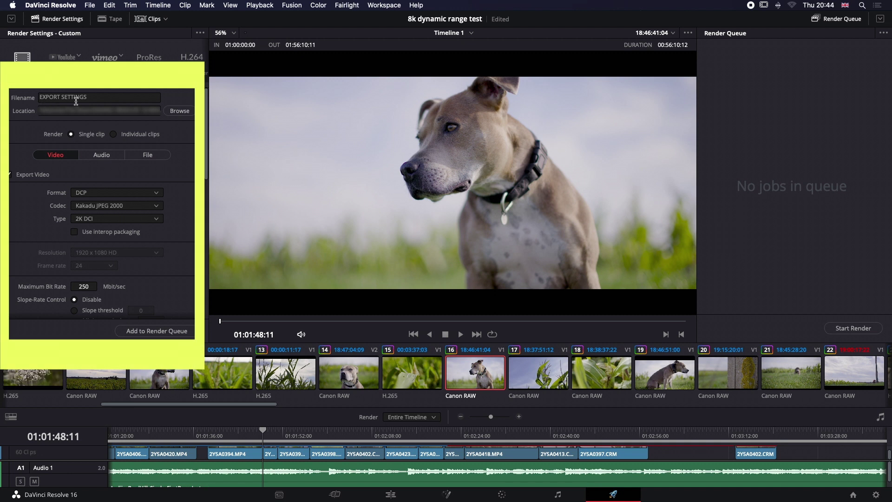
# Set render output to QuickTime with Apple ProRes 422 LT and scroll to Advanced Settings
pyautogui.click(157, 193)
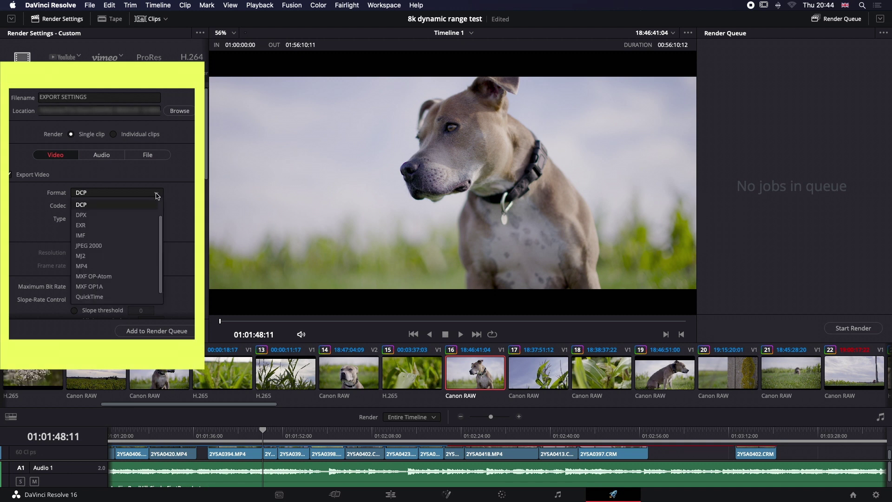
pyautogui.click(145, 296)
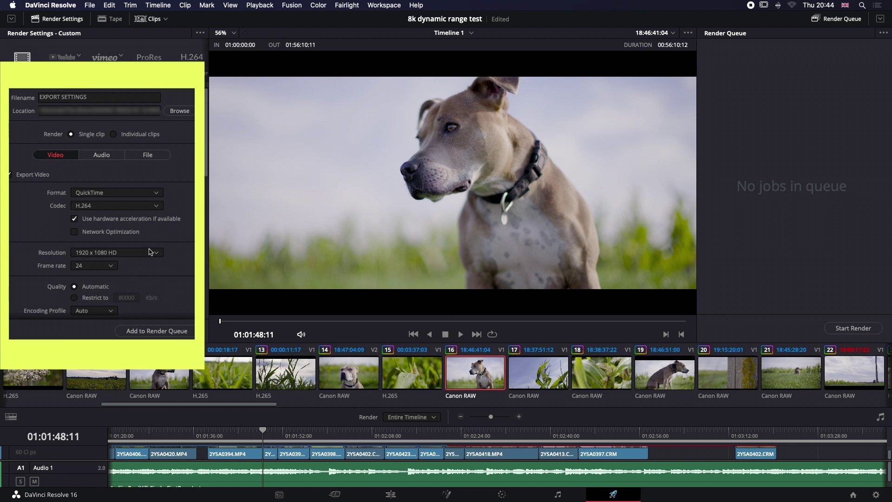
pyautogui.click(149, 206)
pyautogui.click(148, 218)
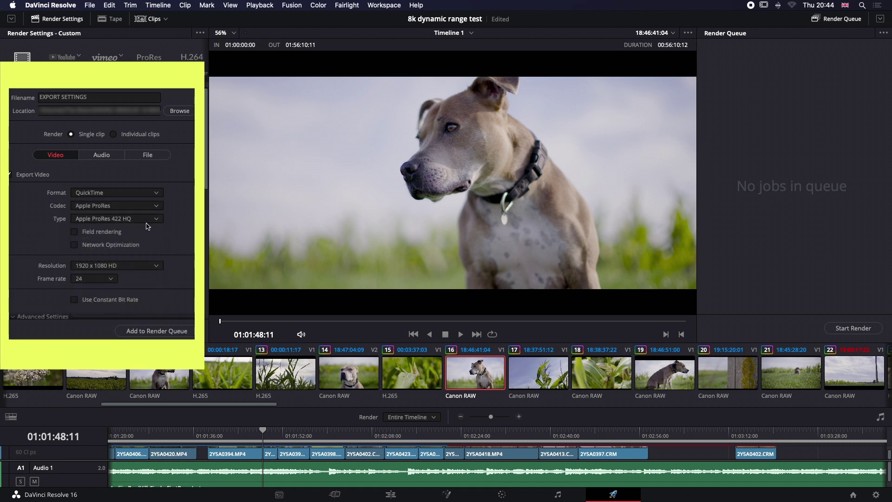
pyautogui.click(158, 219)
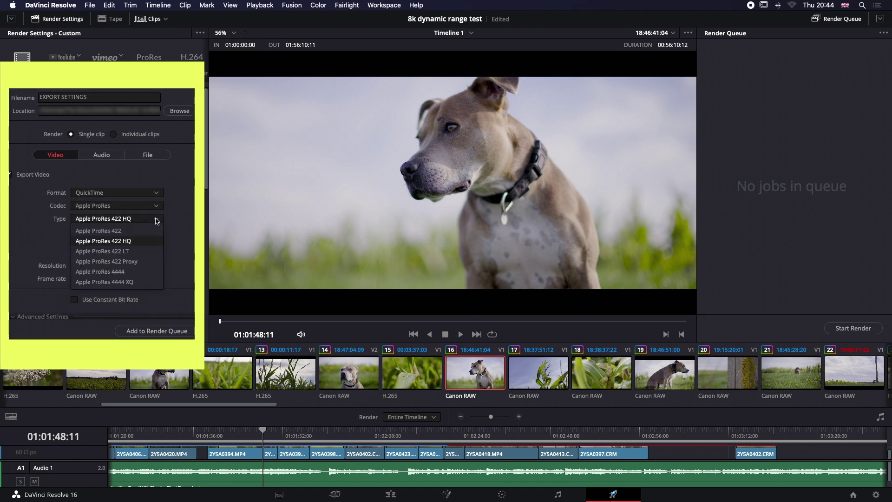
pyautogui.click(151, 251)
pyautogui.scroll(-10, 181, 262)
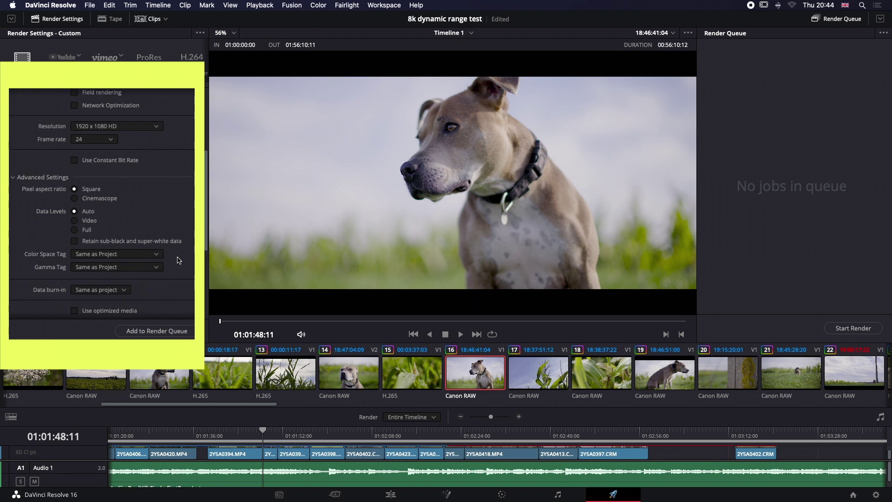
pyautogui.scroll(-4, 179, 260)
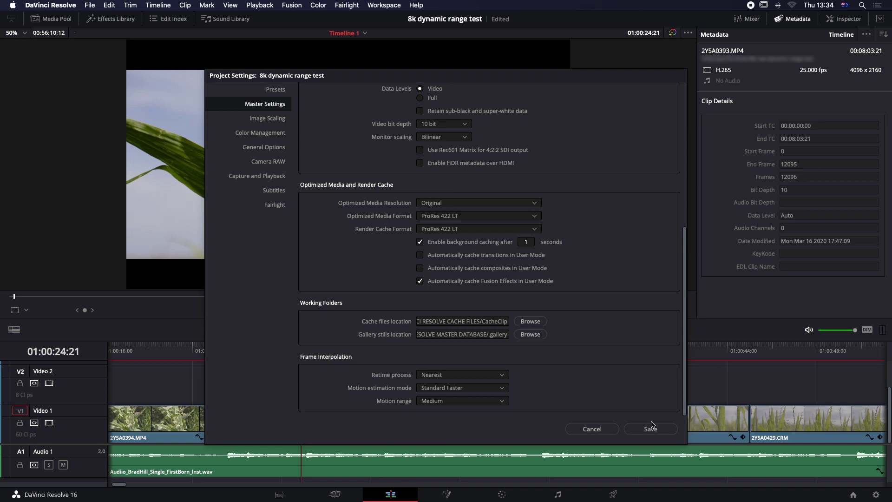
# Save the project settings with ProRes 422 LT optimized media and render cache formats
pyautogui.click(652, 428)
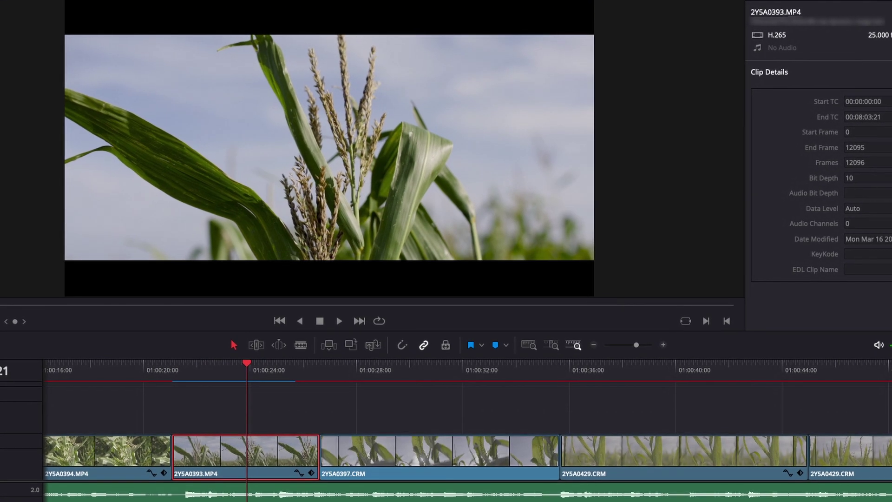
# Set Optimized Media Resolution to Half in Project Settings, opened with Shift+9
pyautogui.hotkey('shift', '9')
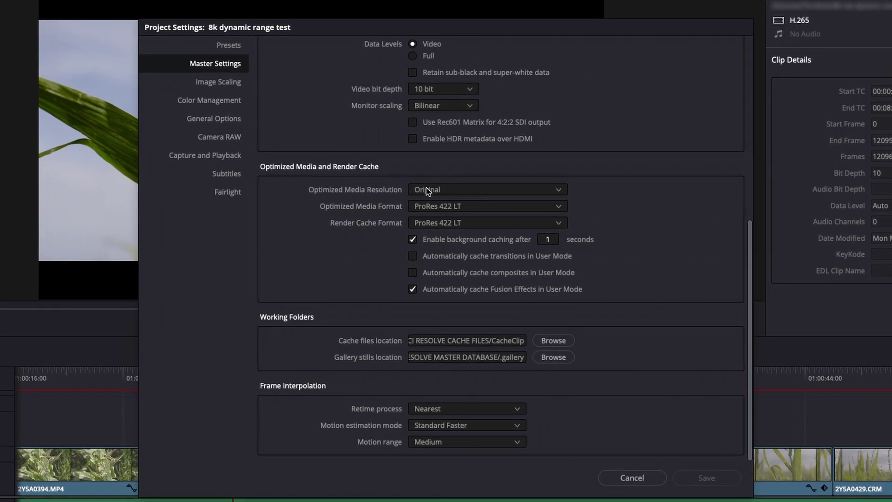
pyautogui.click(559, 193)
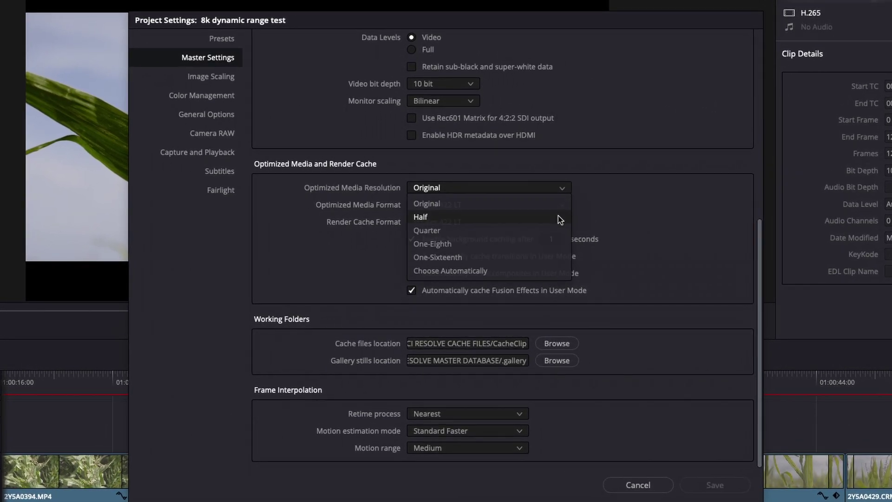
pyautogui.click(559, 218)
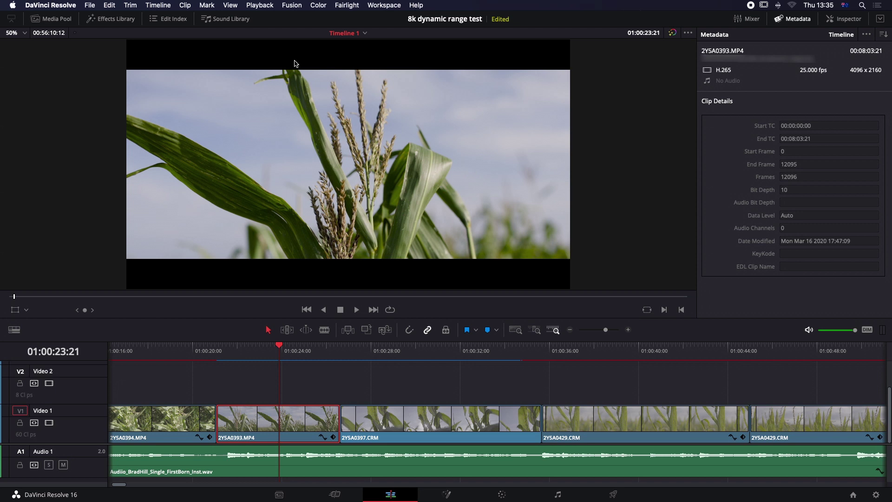
# Enable Use Optimized Media If Available, then select the 2Y5A0429.CRM clip at 01:00:38:19
pyautogui.click(259, 5)
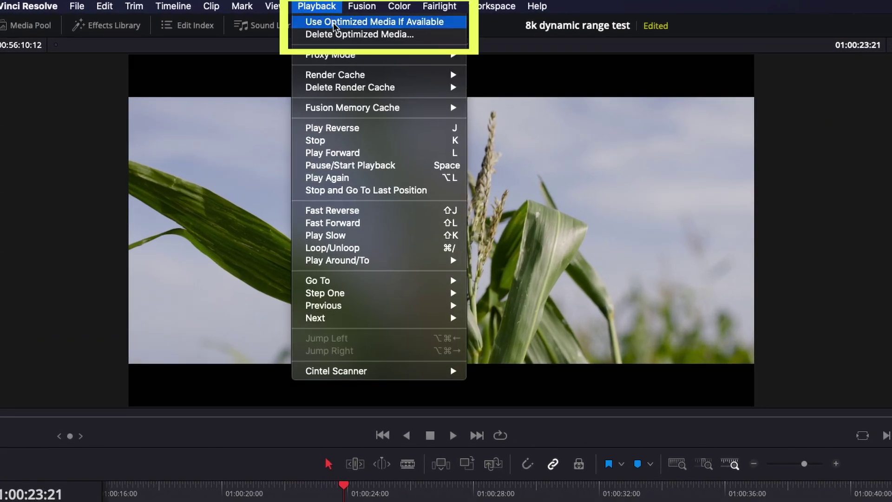
pyautogui.click(334, 23)
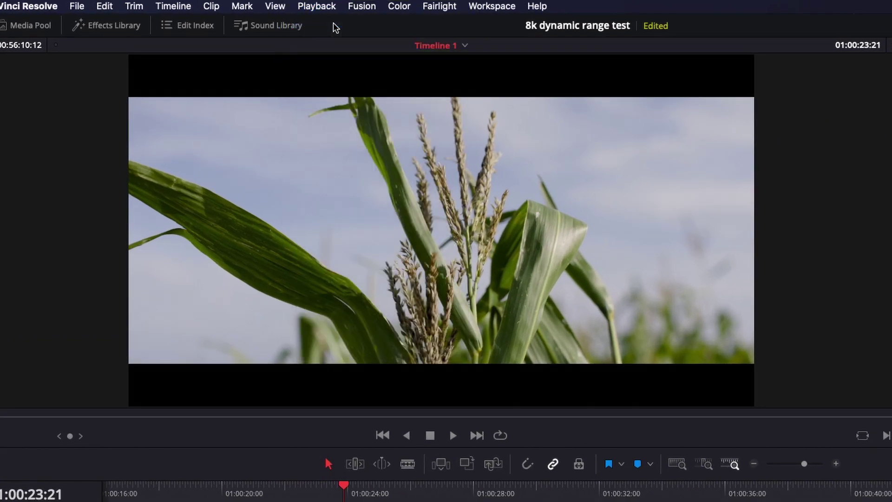
pyautogui.click(323, 7)
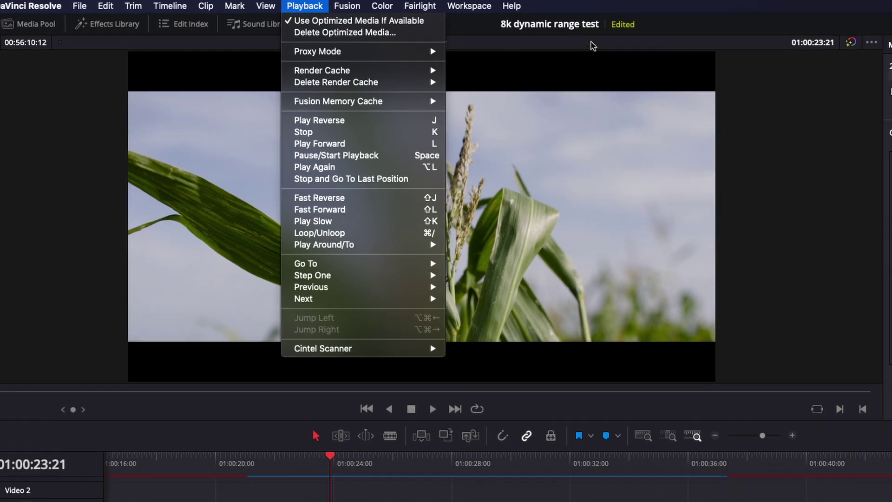
pyautogui.click(552, 320)
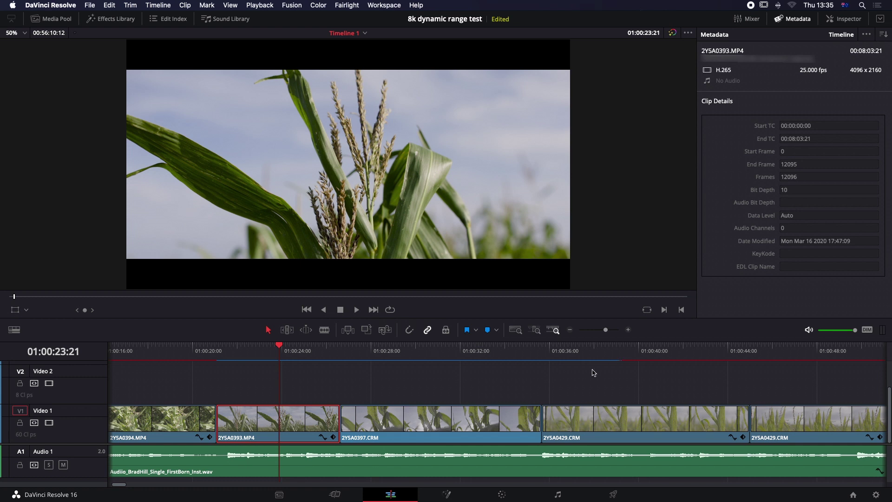
pyautogui.click(613, 353)
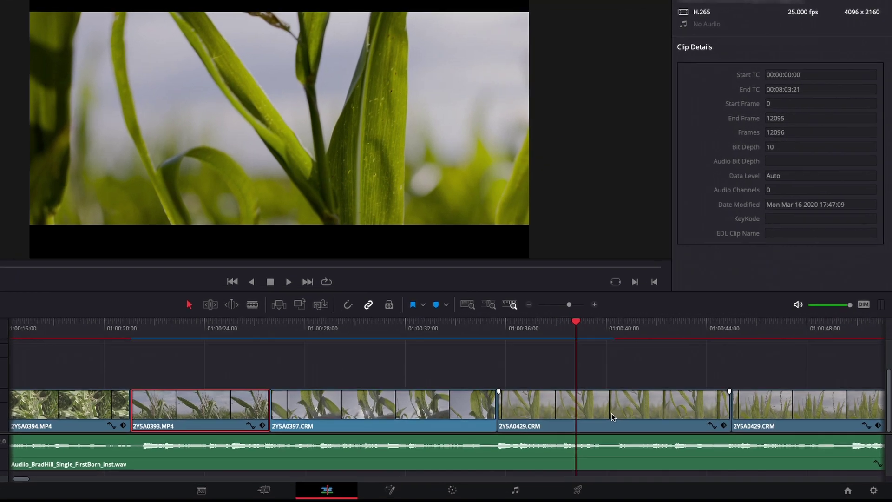
pyautogui.click(639, 428)
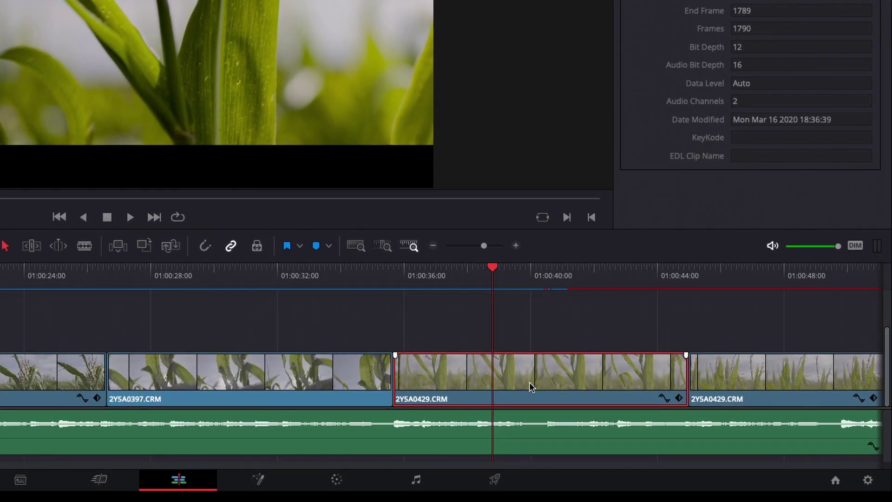
# Generate optimized media for the 2Y5A0429.CRM clip from its context menu
pyautogui.rightClick(529, 383)
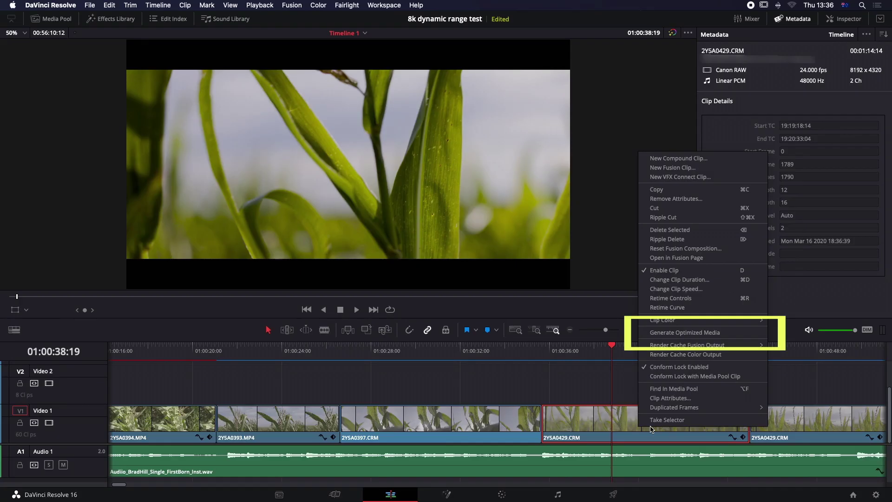
pyautogui.click(663, 333)
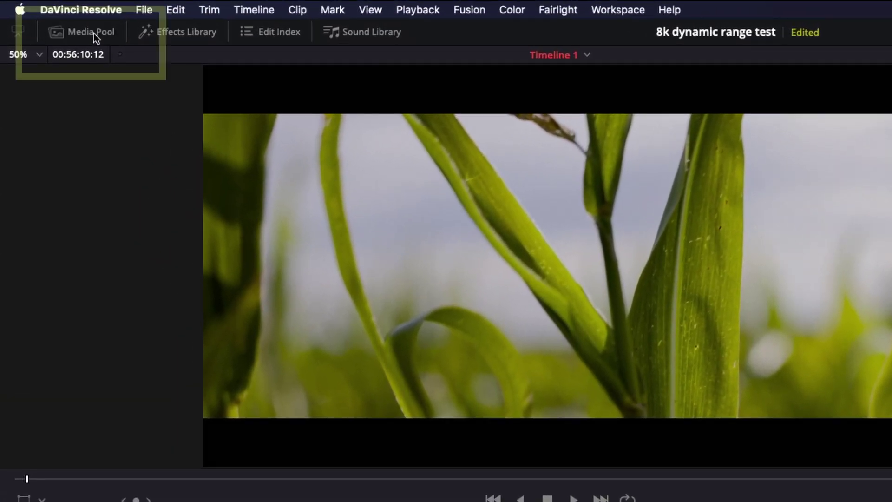
# Show the Media Pool clips as a detailed list with an Optimized Media column
pyautogui.click(94, 32)
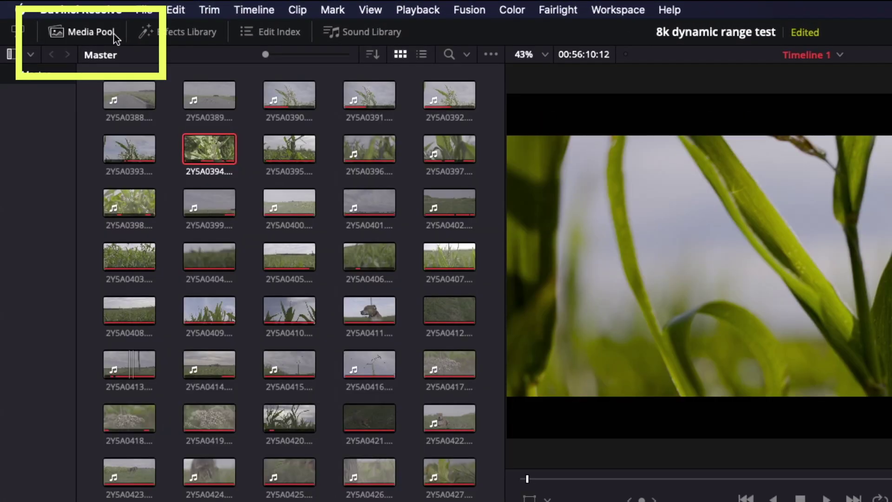
pyautogui.click(421, 55)
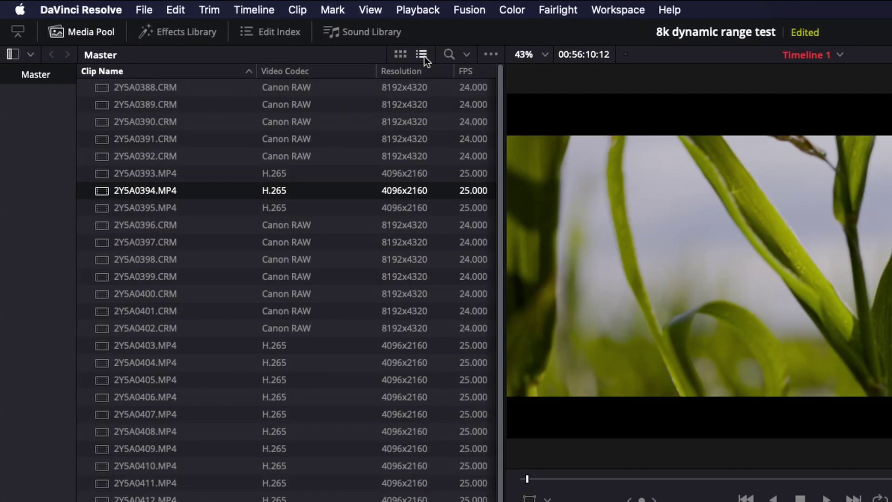
pyautogui.rightClick(357, 70)
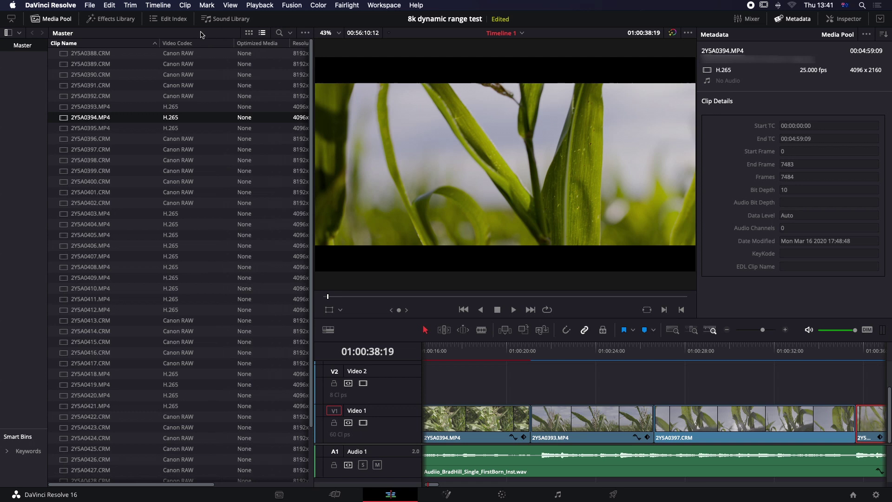
pyautogui.scroll(-3, 190, 325)
pyautogui.hscroll(3, 189, 325)
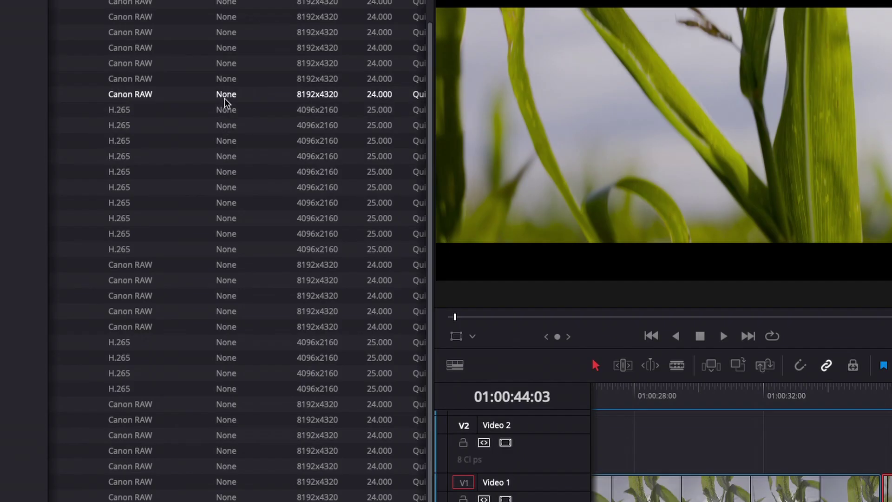
# Select the range of H.265 clips, review their actions, then select a Canon RAW clip
pyautogui.click(224, 112)
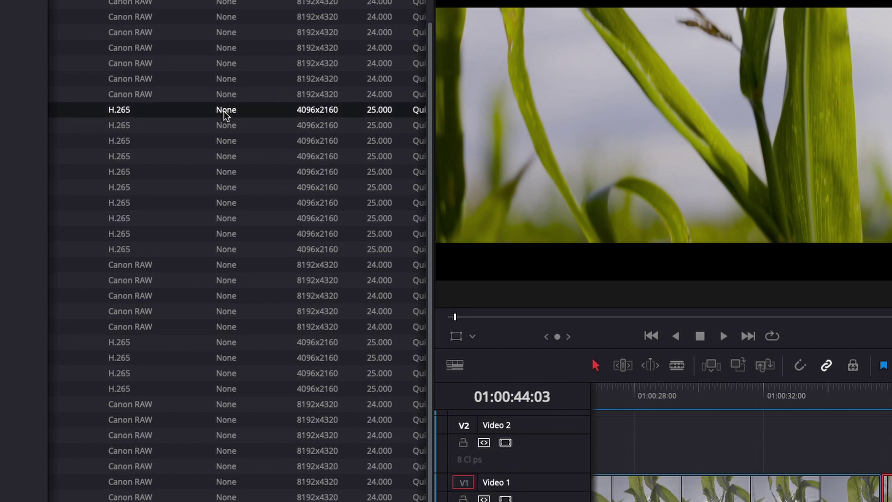
pyautogui.keyDown('shift'); pyautogui.click(224, 251); pyautogui.keyUp('shift')
pyautogui.rightClick(224, 251)
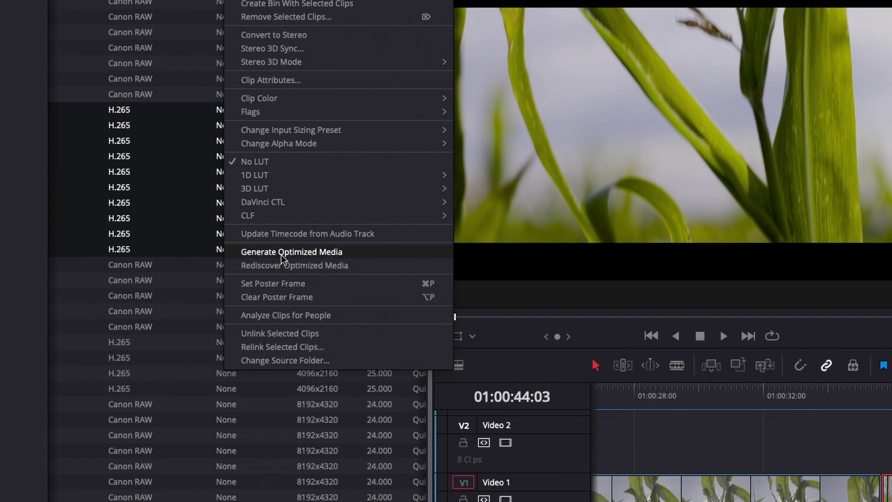
pyautogui.click(185, 309)
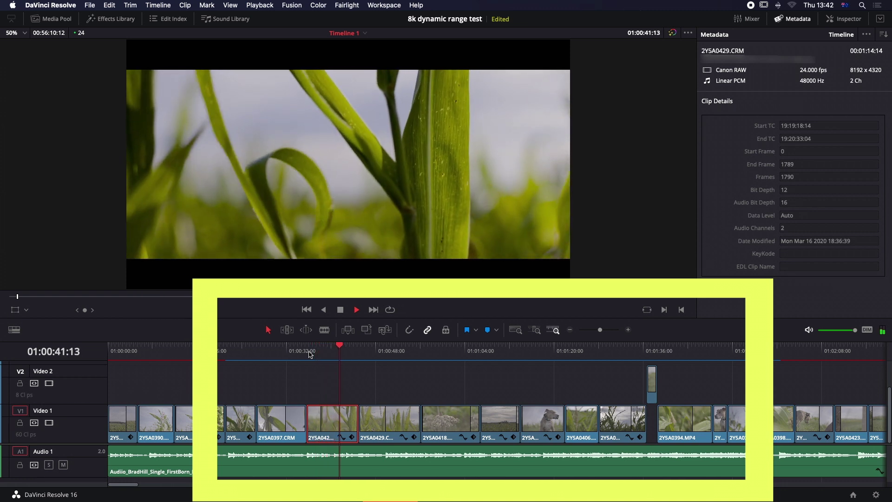
# Stop playback and run Rediscover Optimized Media on the Half Res. Canon RAW clip
pyautogui.press('space')
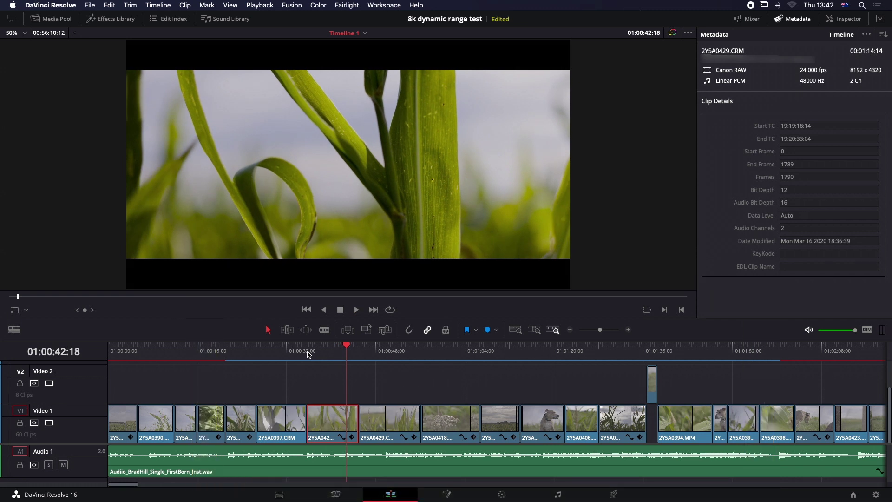
pyautogui.click(64, 21)
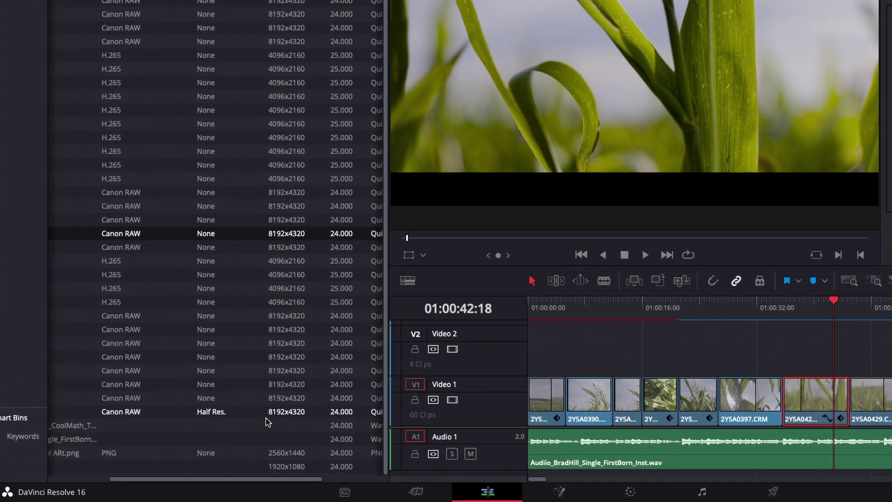
pyautogui.rightClick(268, 412)
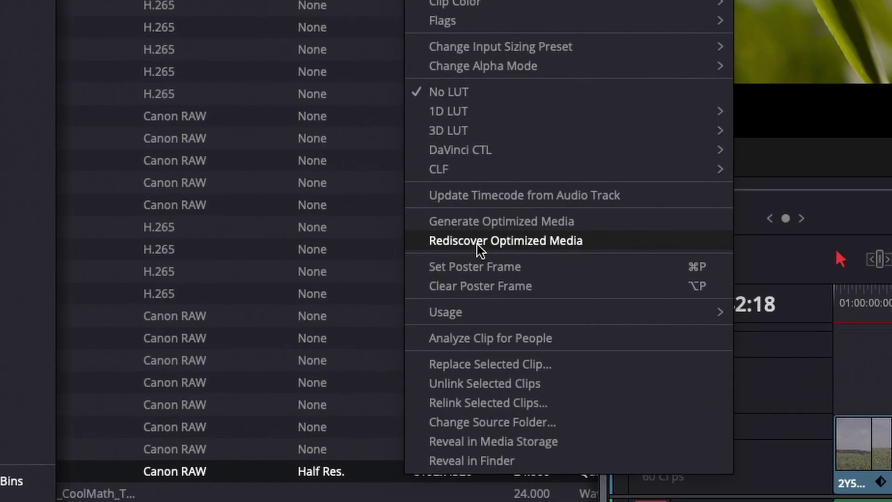
pyautogui.click(478, 241)
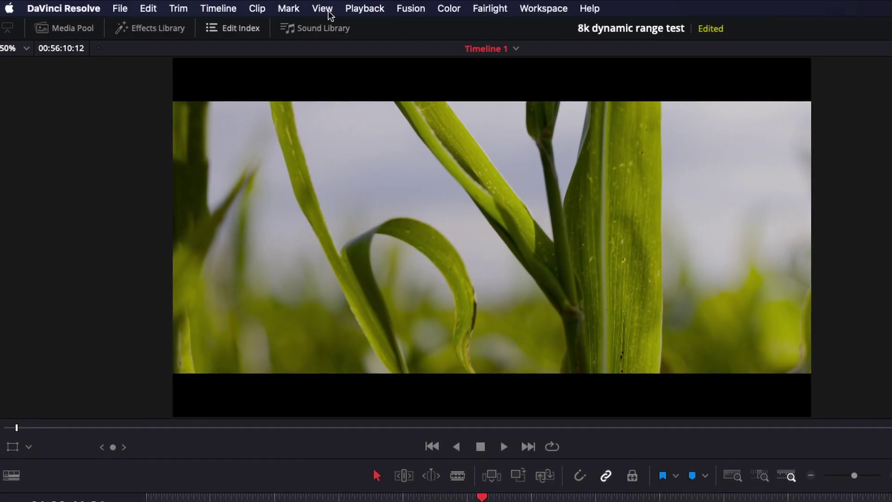
# Untick Use Optimized Media If Available, then delete all of the project's optimized media
pyautogui.click(362, 9)
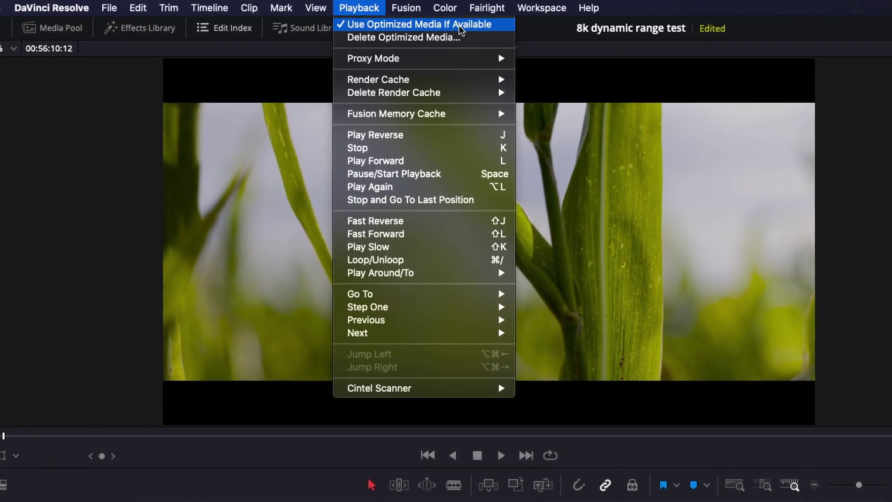
pyautogui.click(425, 25)
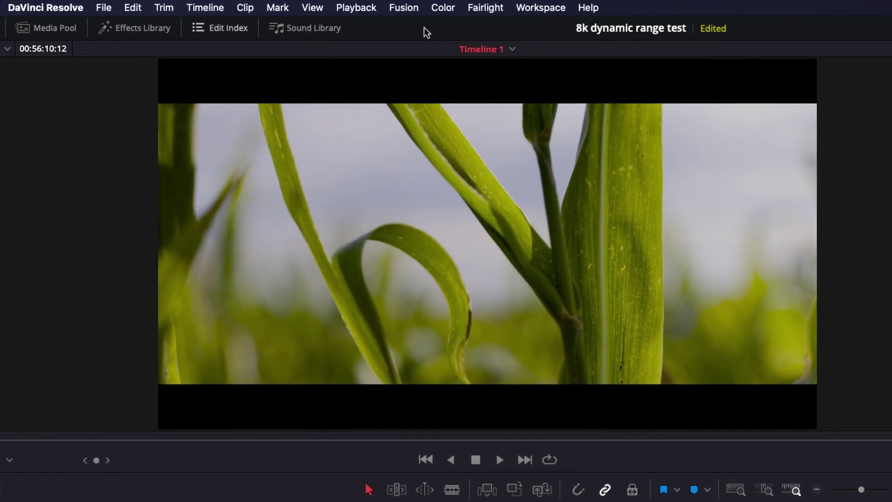
pyautogui.click(356, 8)
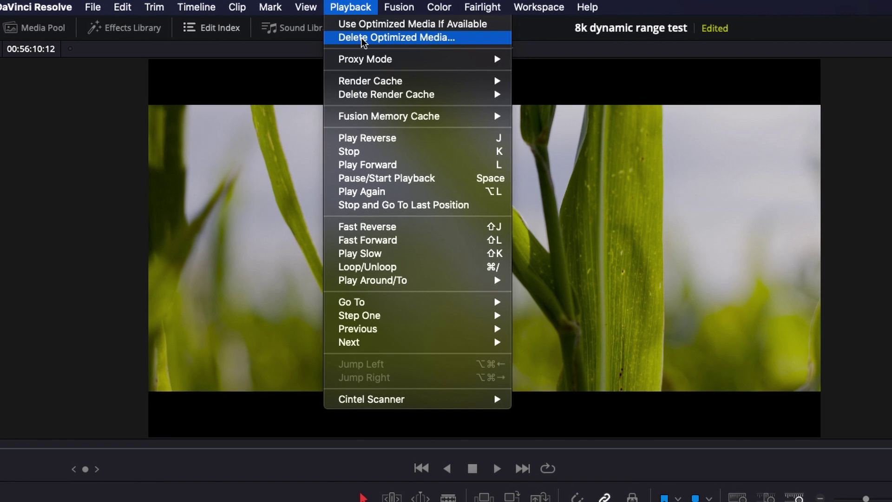
pyautogui.click(397, 39)
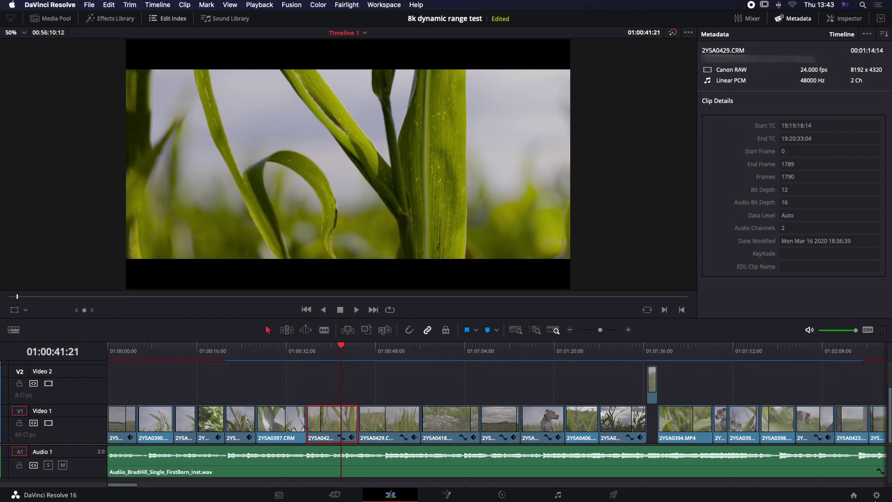
# Open Project Settings and scroll Master Settings up to the Timeline Format section
pyautogui.click(876, 496)
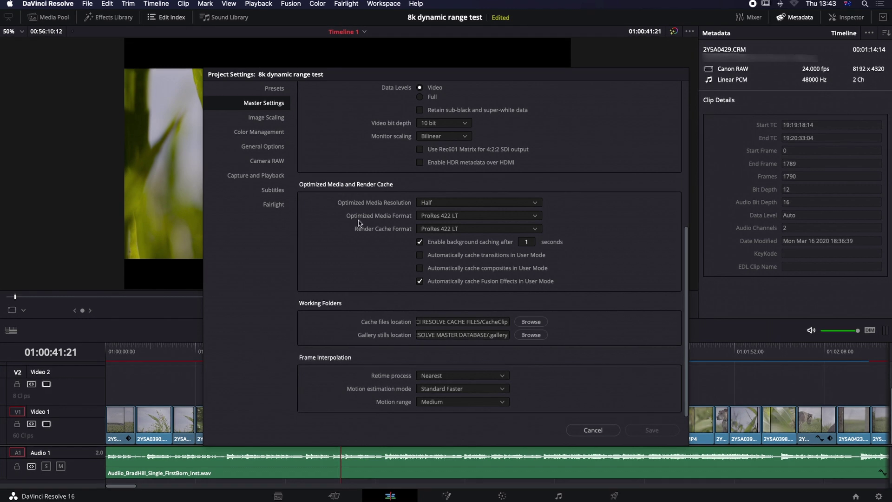
pyautogui.scroll(10, 343, 235)
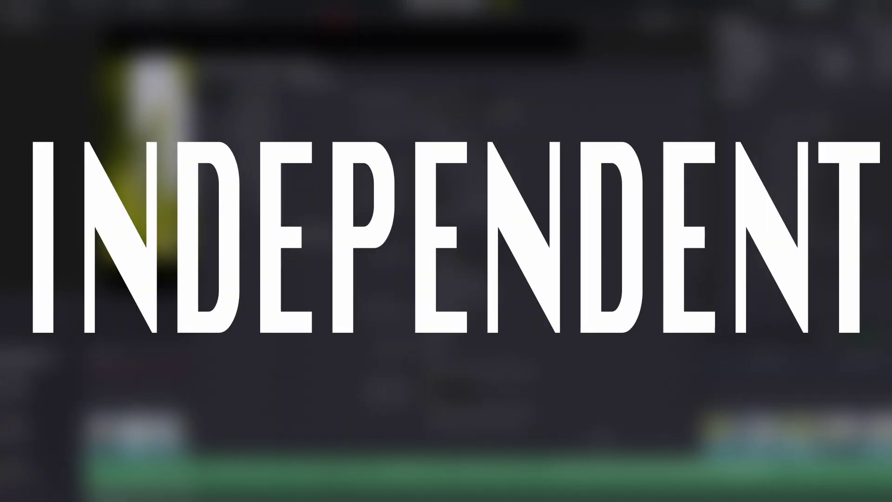
# Set the timeline resolution to 3840 x 2160 Ultra HD and save
pyautogui.click(506, 98)
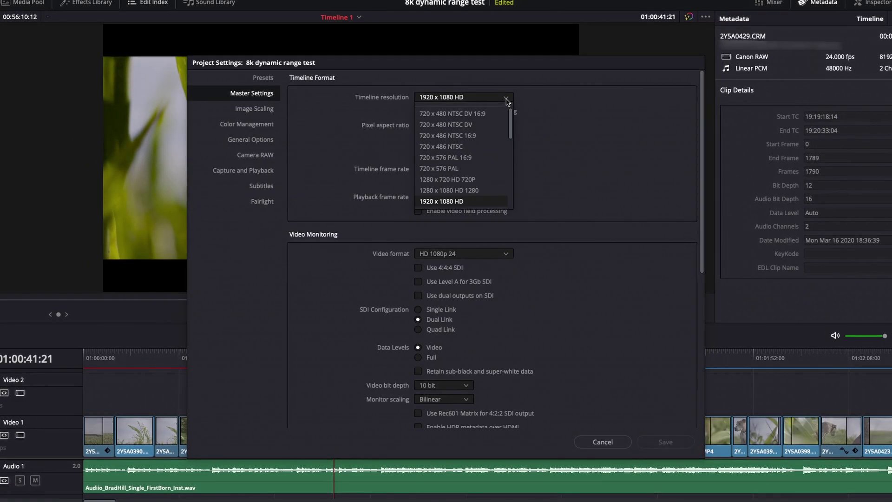
pyautogui.moveTo(511, 127); pyautogui.dragTo(512, 141)
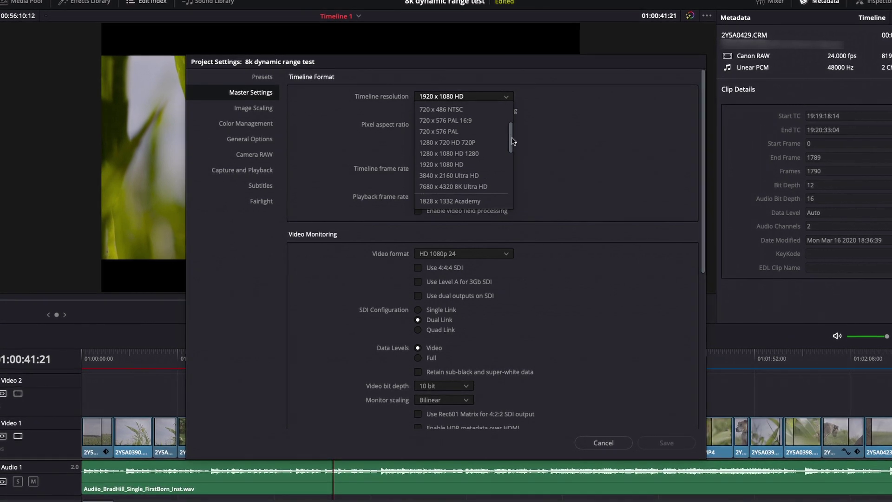
pyautogui.click(478, 175)
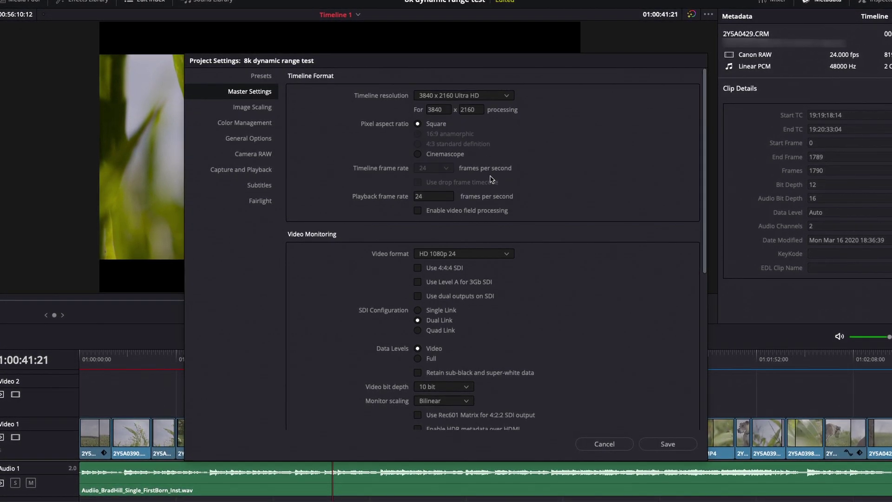
pyautogui.click(660, 444)
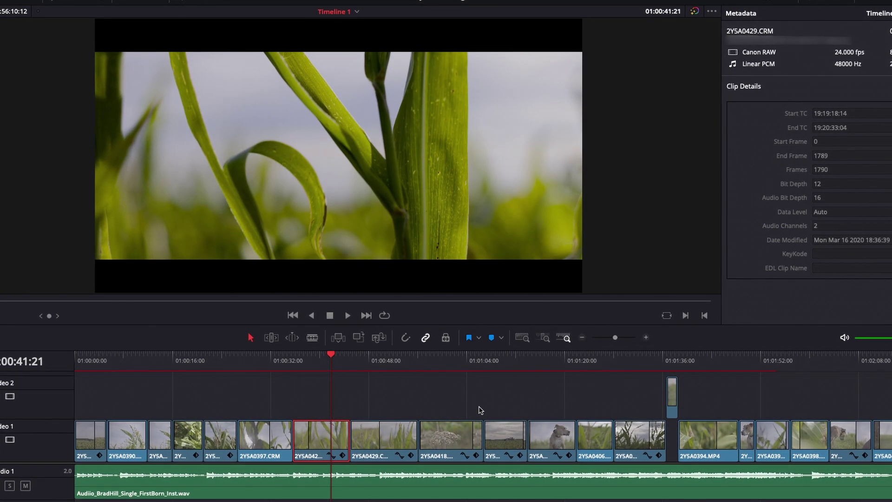
# Switch the timeline resolution to 1280 x 720 HD 720P, save, and play the timeline
pyautogui.hotkey('shift', '9')
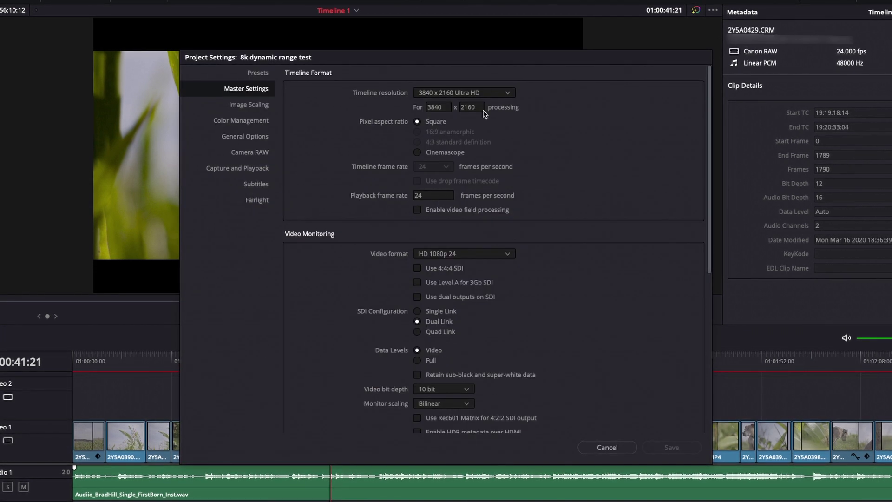
pyautogui.click(484, 93)
pyautogui.scroll(5, 464, 148)
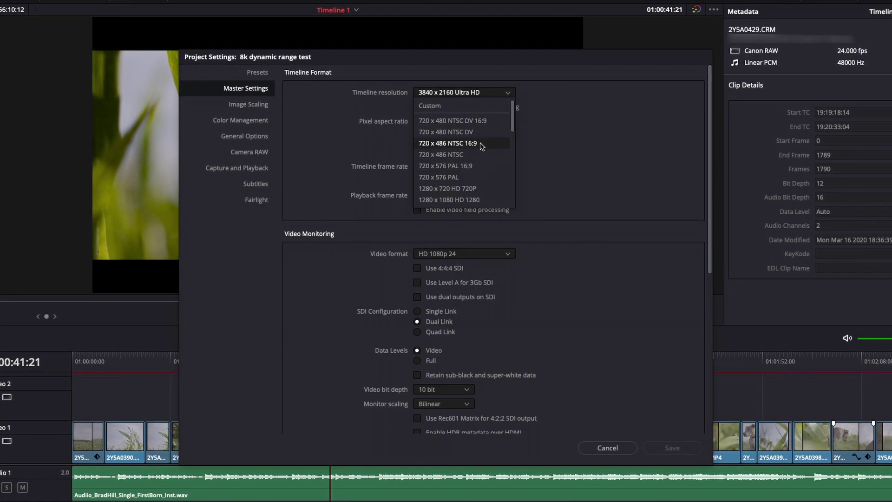
pyautogui.click(483, 188)
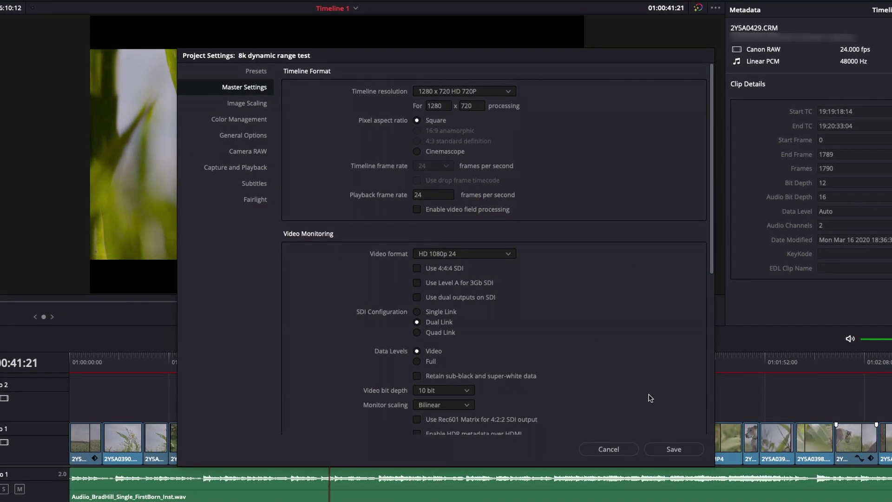
pyautogui.click(674, 449)
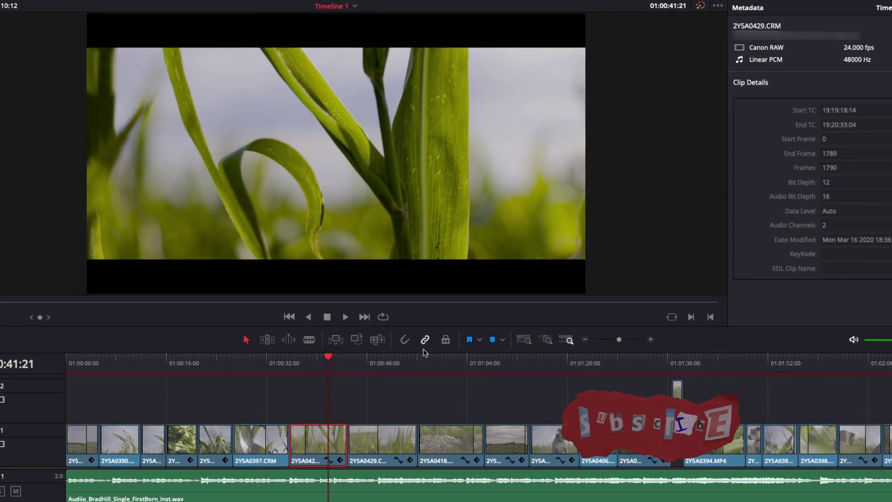
pyautogui.moveTo(328, 361)
pyautogui.mouseDown()
pyautogui.moveTo(292, 359)
pyautogui.moveTo(328, 362)
pyautogui.mouseUp()
pyautogui.press('space')
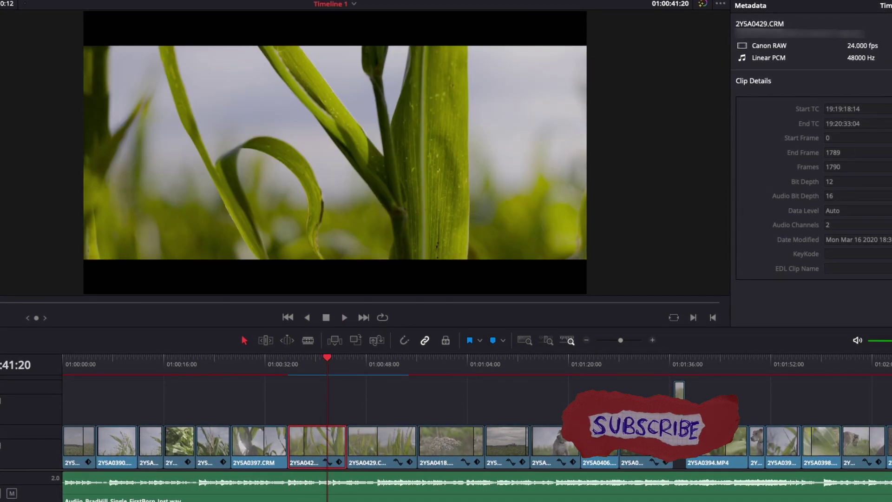
# Set the timeline resolution back to 1920 x 1080 HD, save, and place the playhead near 01:00:34
pyautogui.hotkey('shift', '9')
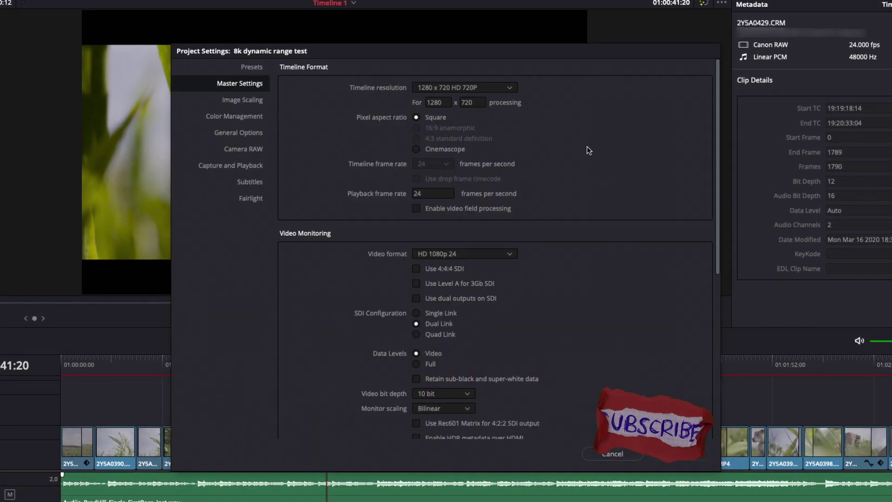
pyautogui.click(511, 88)
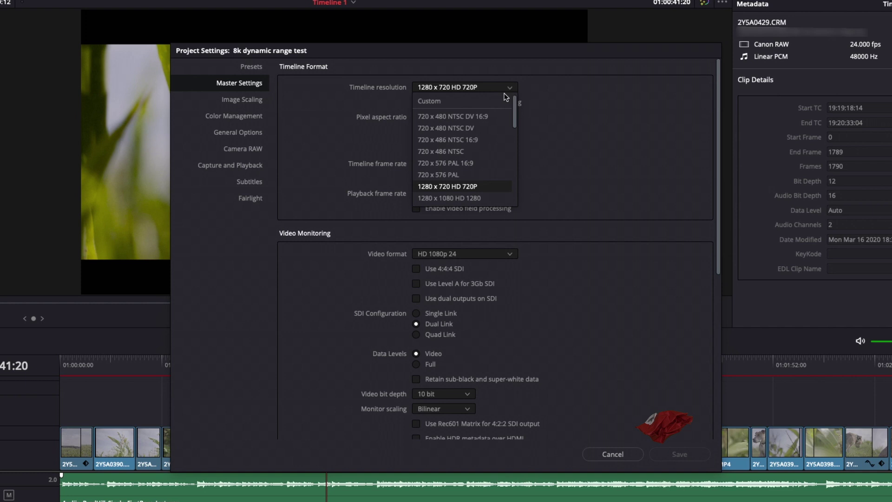
pyautogui.scroll(-2, 498, 193)
pyautogui.click(494, 181)
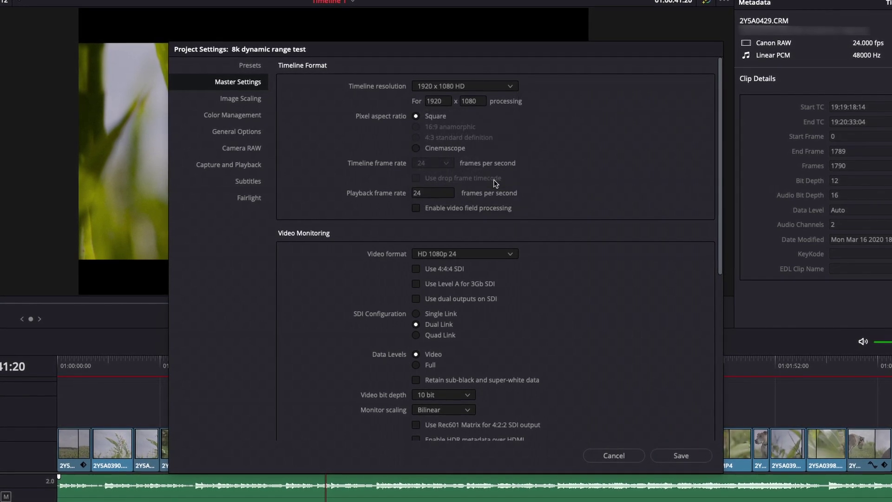
pyautogui.click(682, 456)
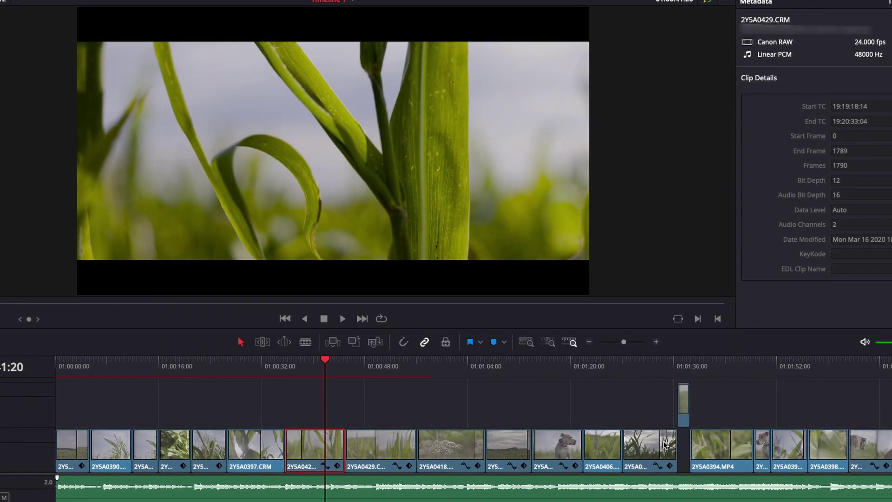
pyautogui.click(279, 361)
# On the Deliver page, set the render to QuickTime format, Apple ProRes 422 LT codec
pyautogui.moveTo(282, 365); pyautogui.dragTo(293, 369)
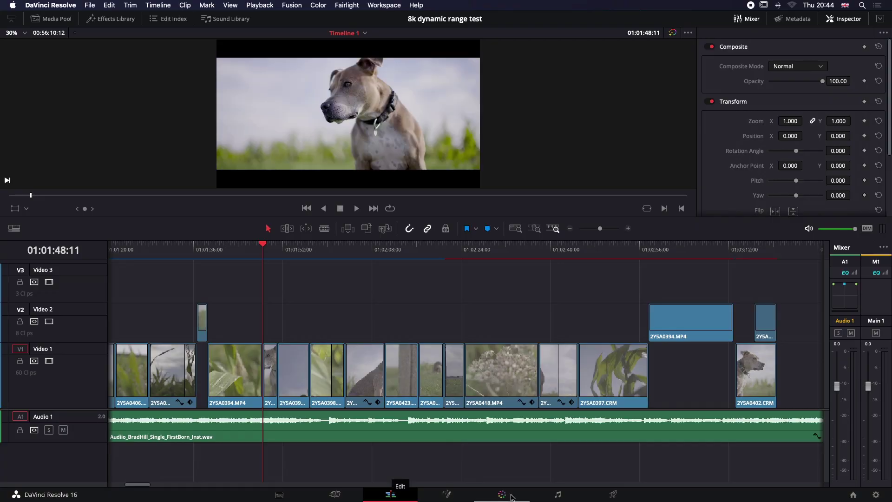
pyautogui.click(613, 495)
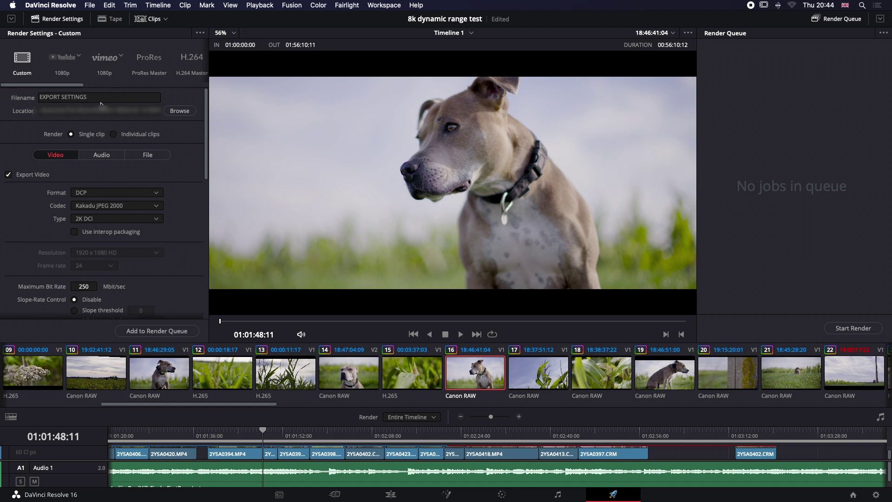
pyautogui.click(157, 192)
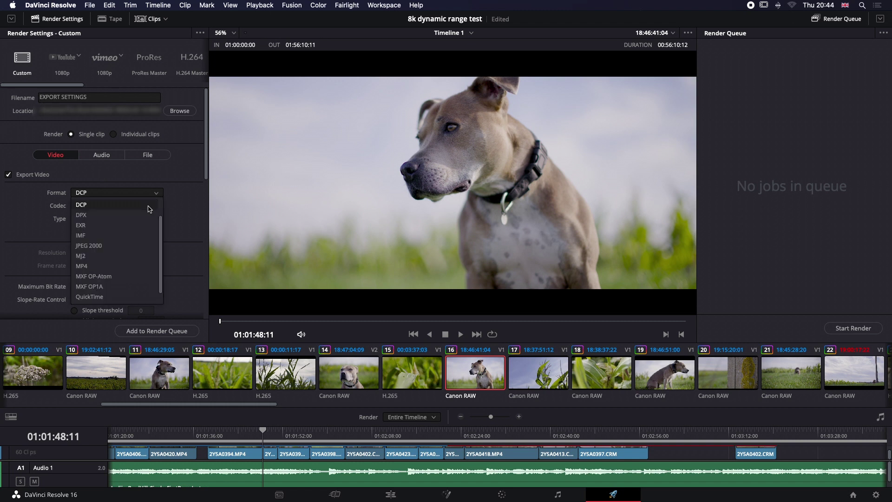
pyautogui.click(145, 293)
pyautogui.click(157, 207)
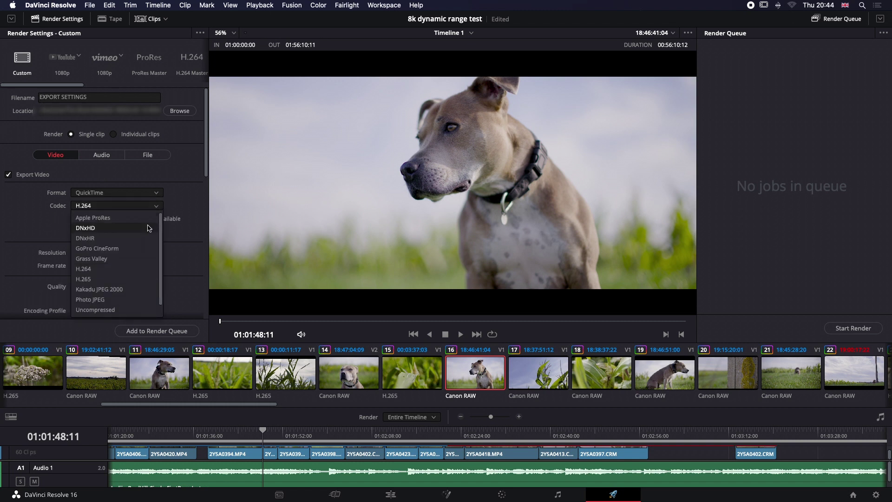
pyautogui.click(149, 220)
pyautogui.click(157, 220)
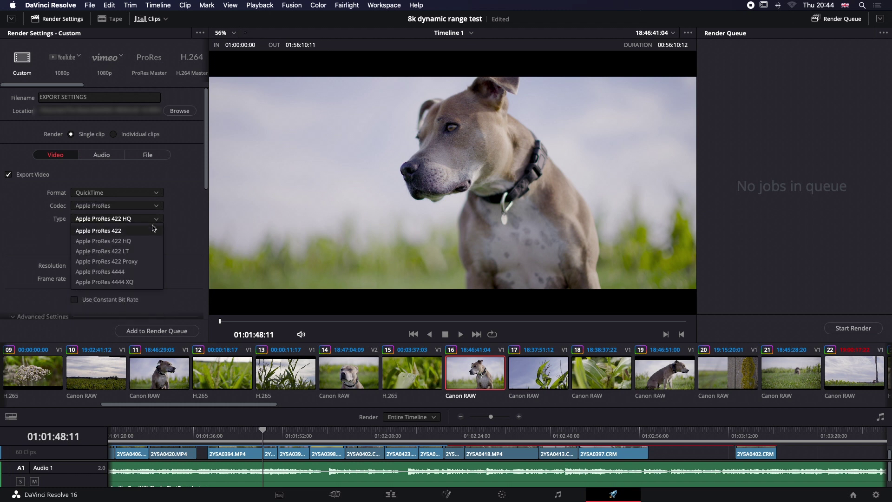
pyautogui.click(149, 251)
pyautogui.scroll(-2, 179, 262)
pyautogui.scroll(-12, 179, 262)
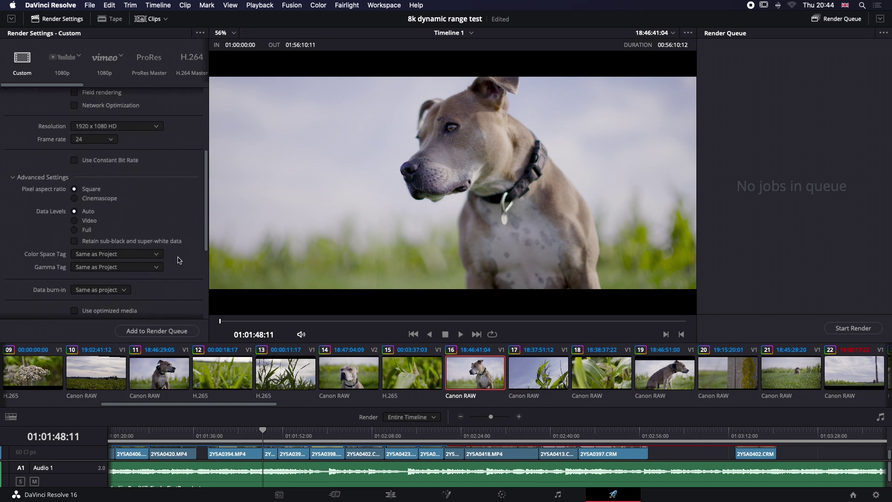
pyautogui.scroll(-3, 179, 260)
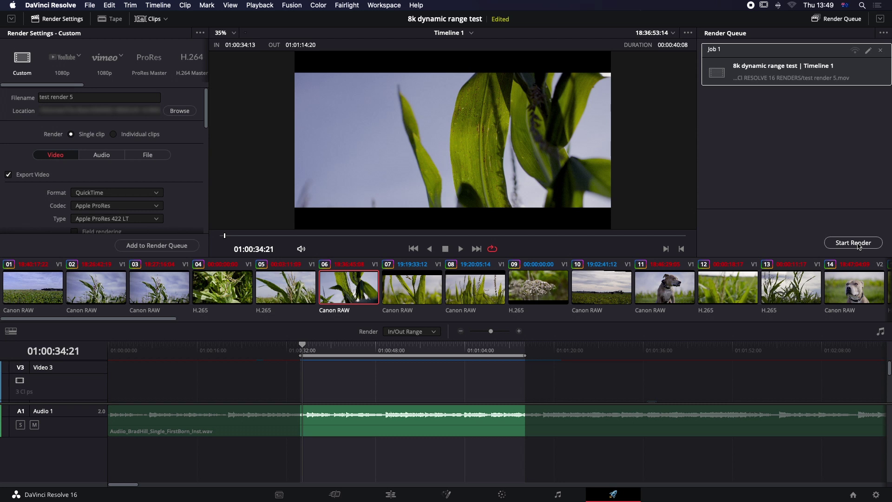
# Start rendering Job 1, the test render 5 ProRes file of Timeline 1's In/Out range
pyautogui.click(855, 244)
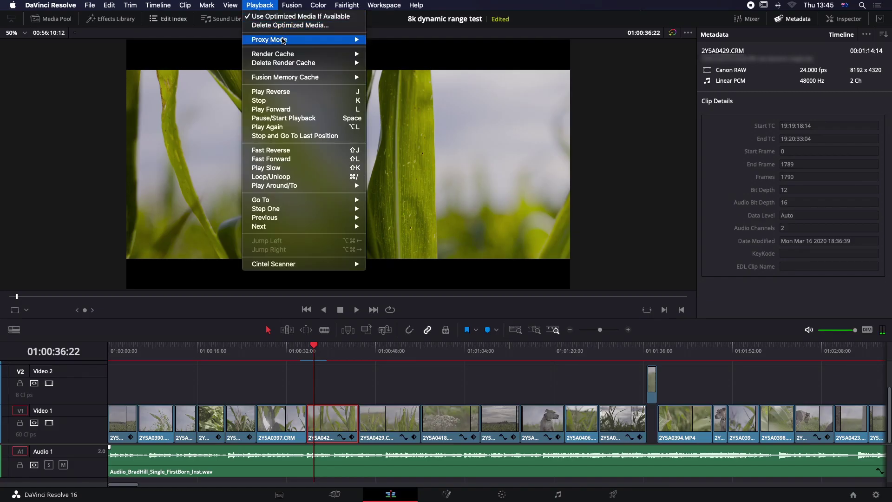
pyautogui.moveTo(346, 43)
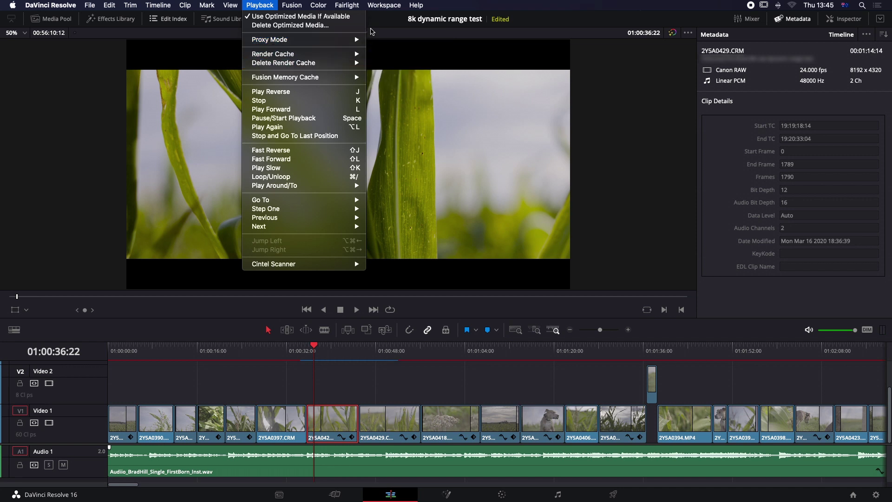
# Close the Playback menu and play Timeline 1 through the 2Y5A0429.CRM clip
pyautogui.press('Escape')
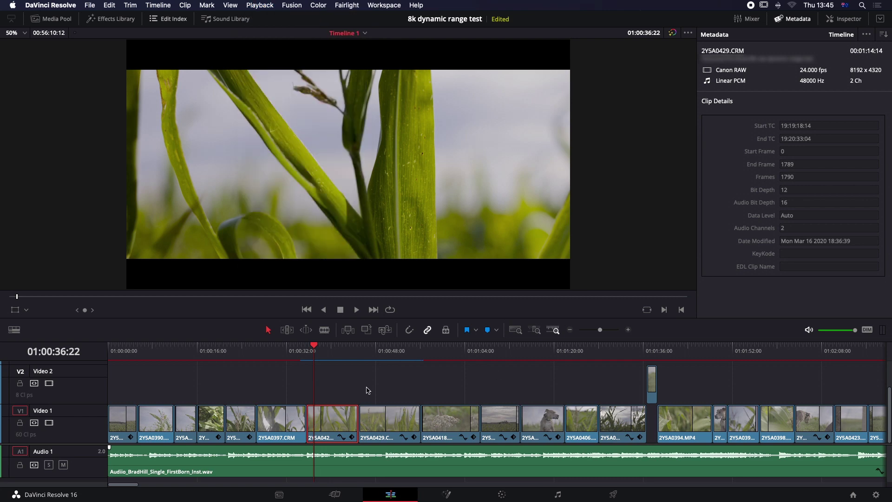
pyautogui.press('space')
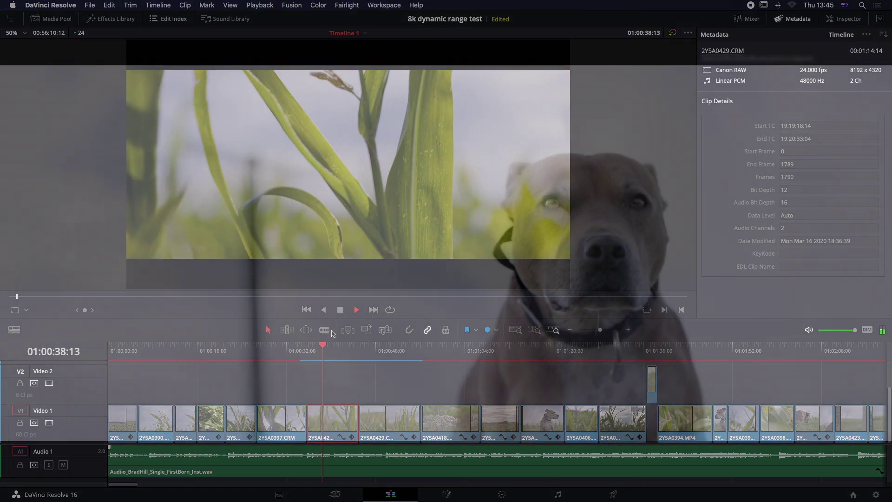